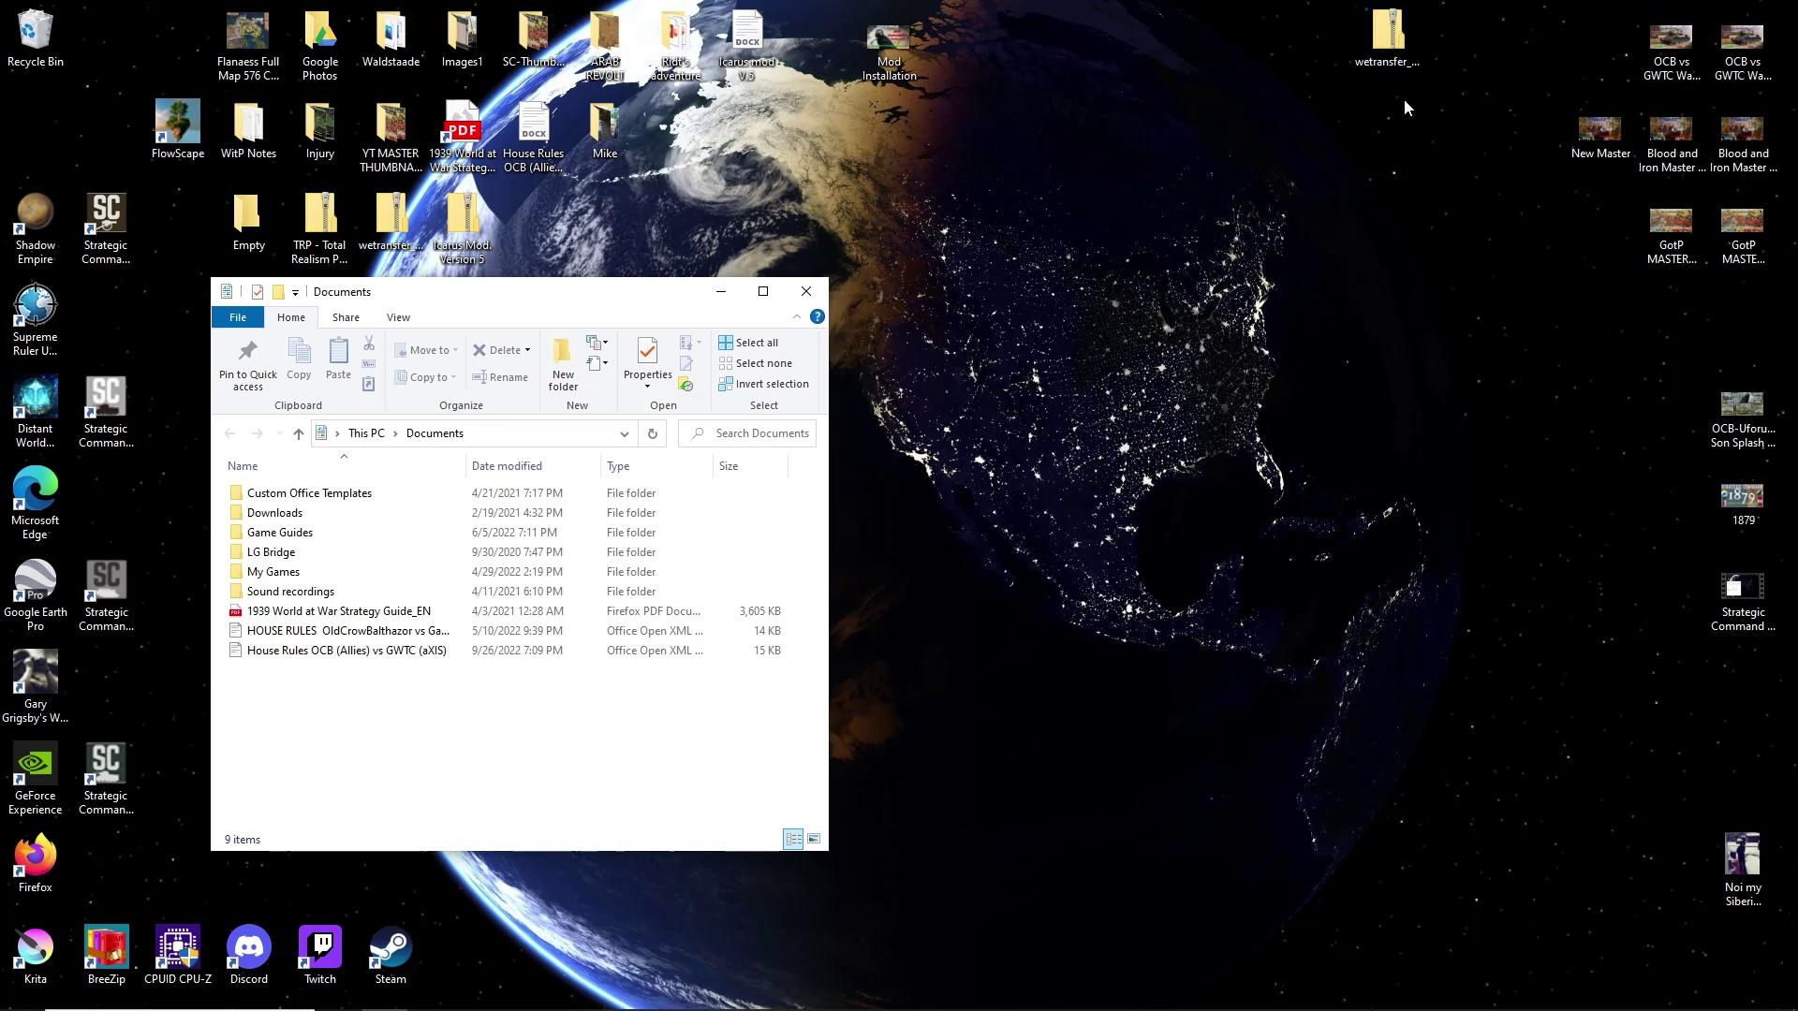
Open the wetransfer archive in BreeZip, extract 1916 Icarus.cgn and the _1916 Icarus folder to the desktop, and close the archive.
{"action": "right_click", "coordinate": [1395, 52]}
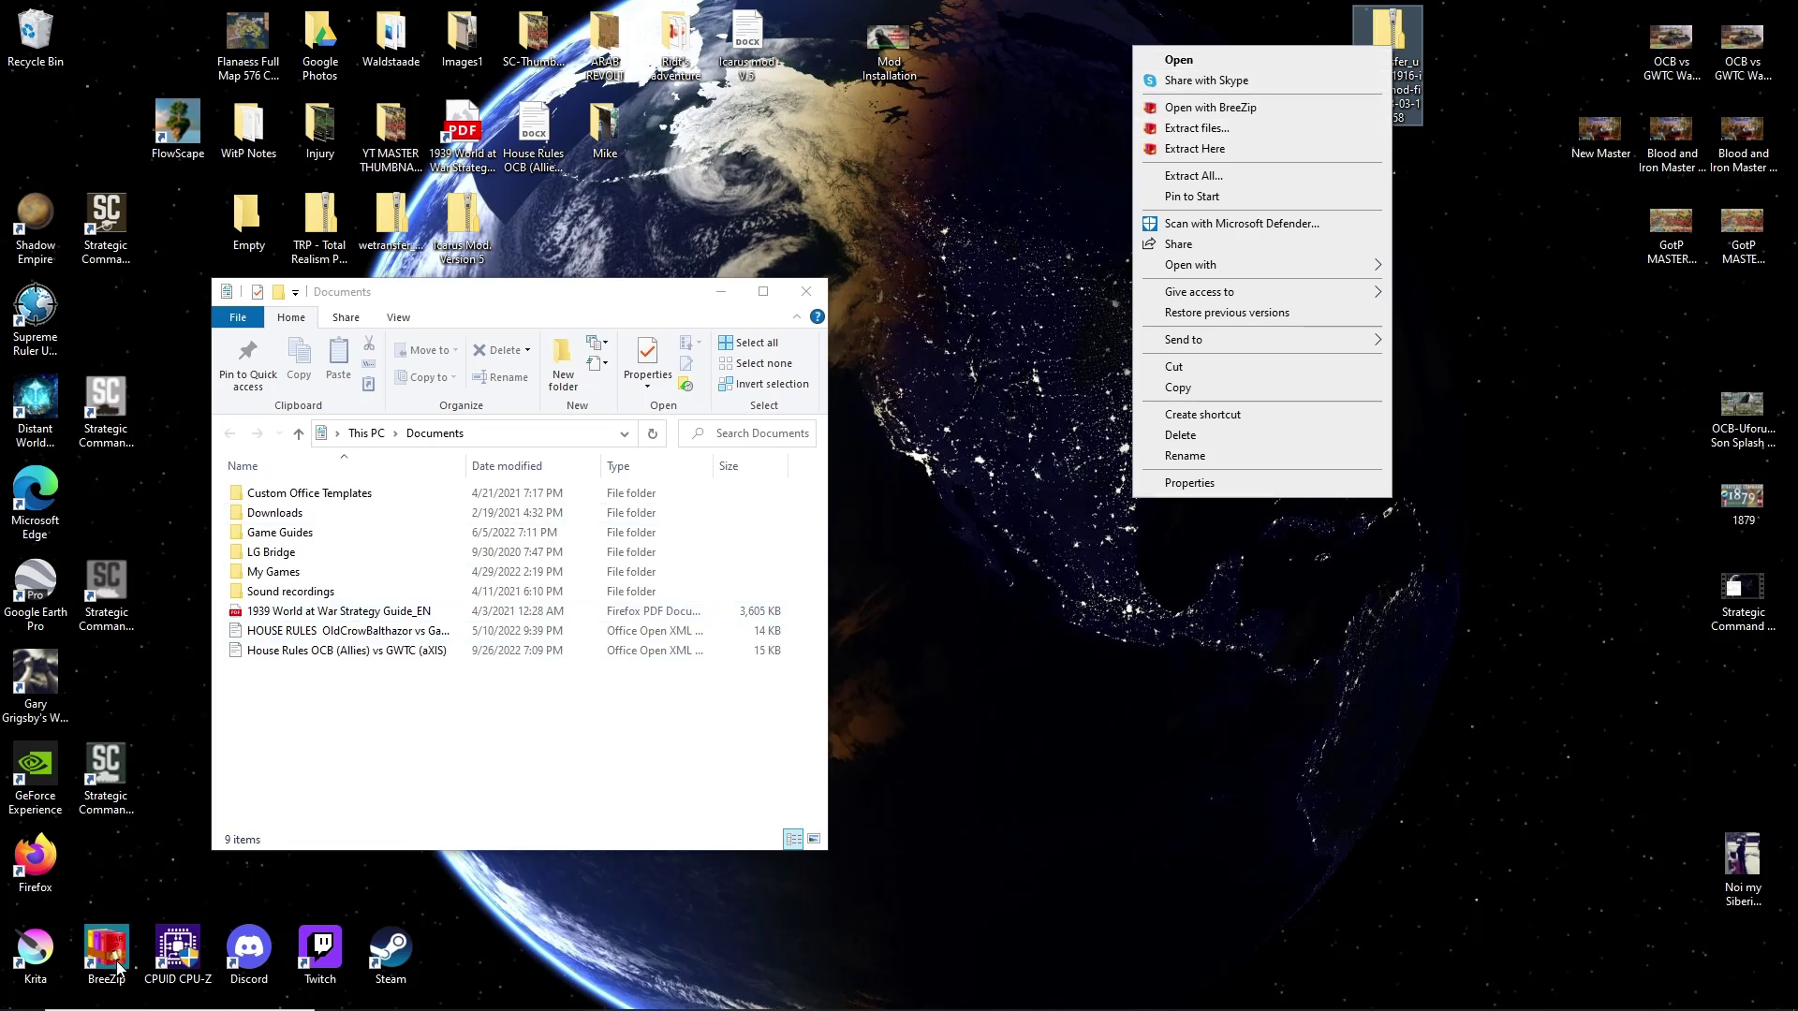
{"action": "left_click", "coordinate": [1219, 105]}
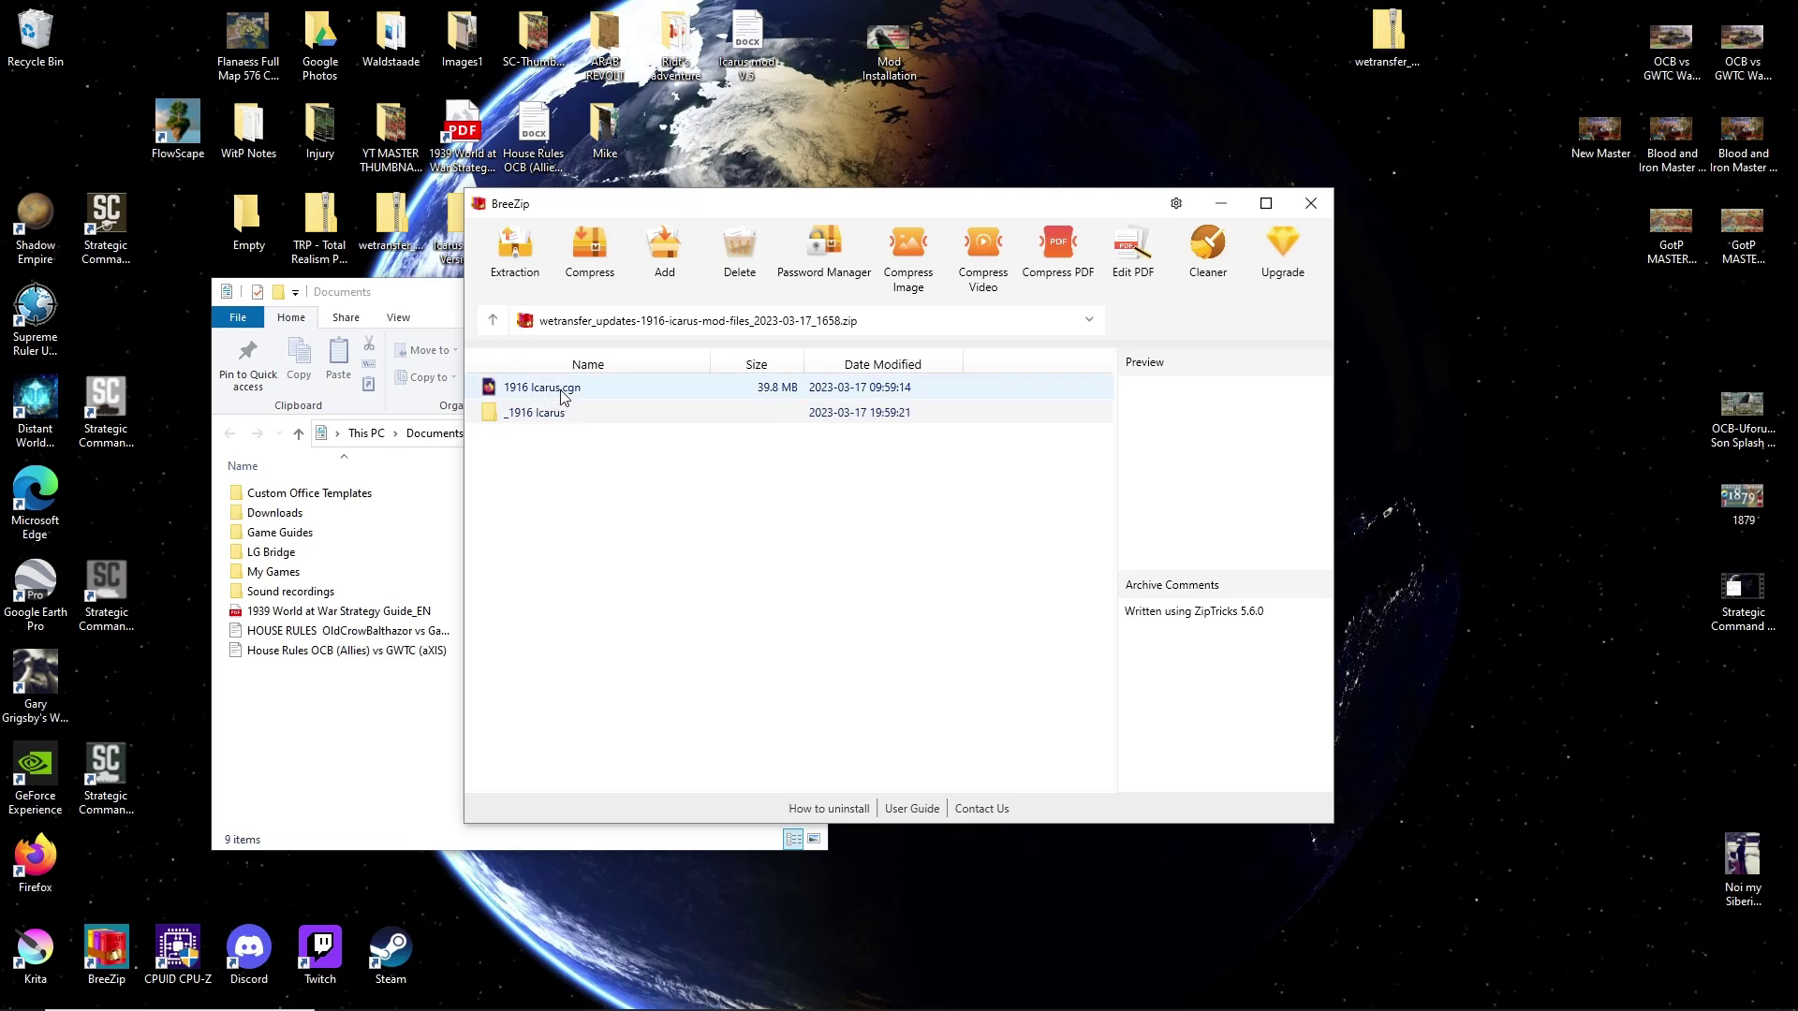
{"action": "left_click_drag", "start_coordinate": [562, 392], "coordinate": [1465, 393]}
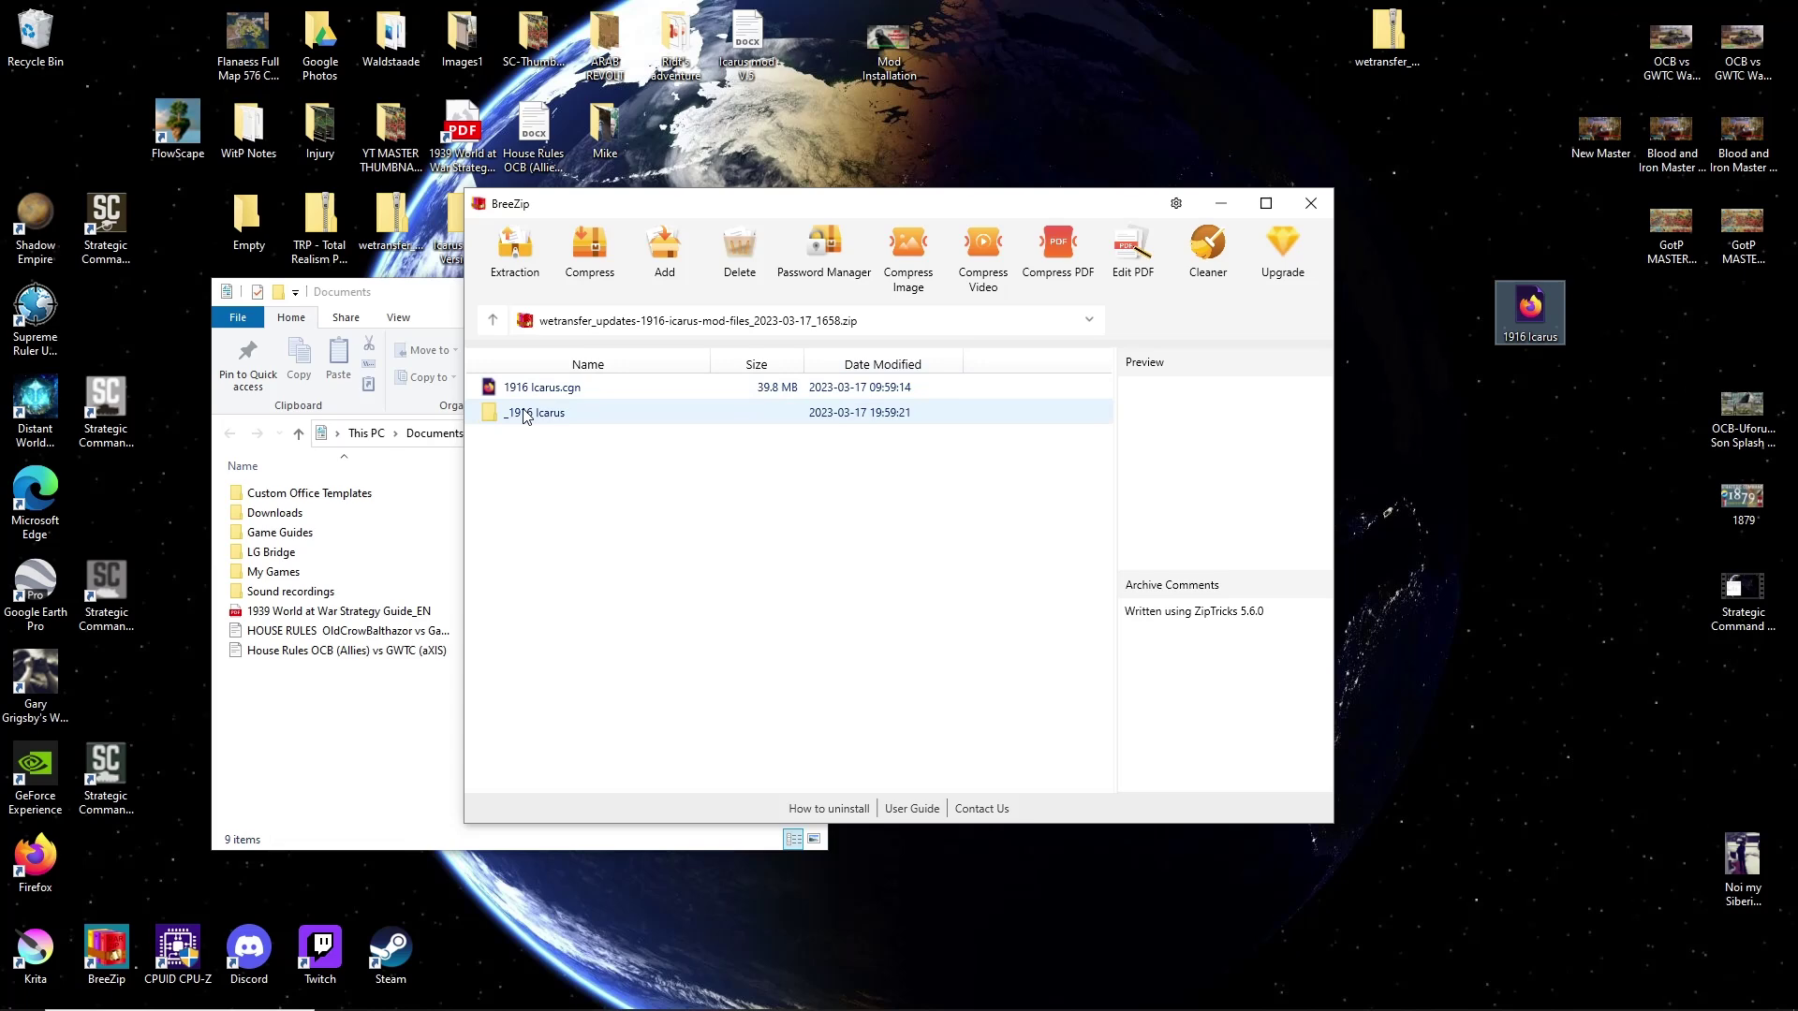
{"action": "left_click_drag", "start_coordinate": [526, 416], "coordinate": [1519, 410]}
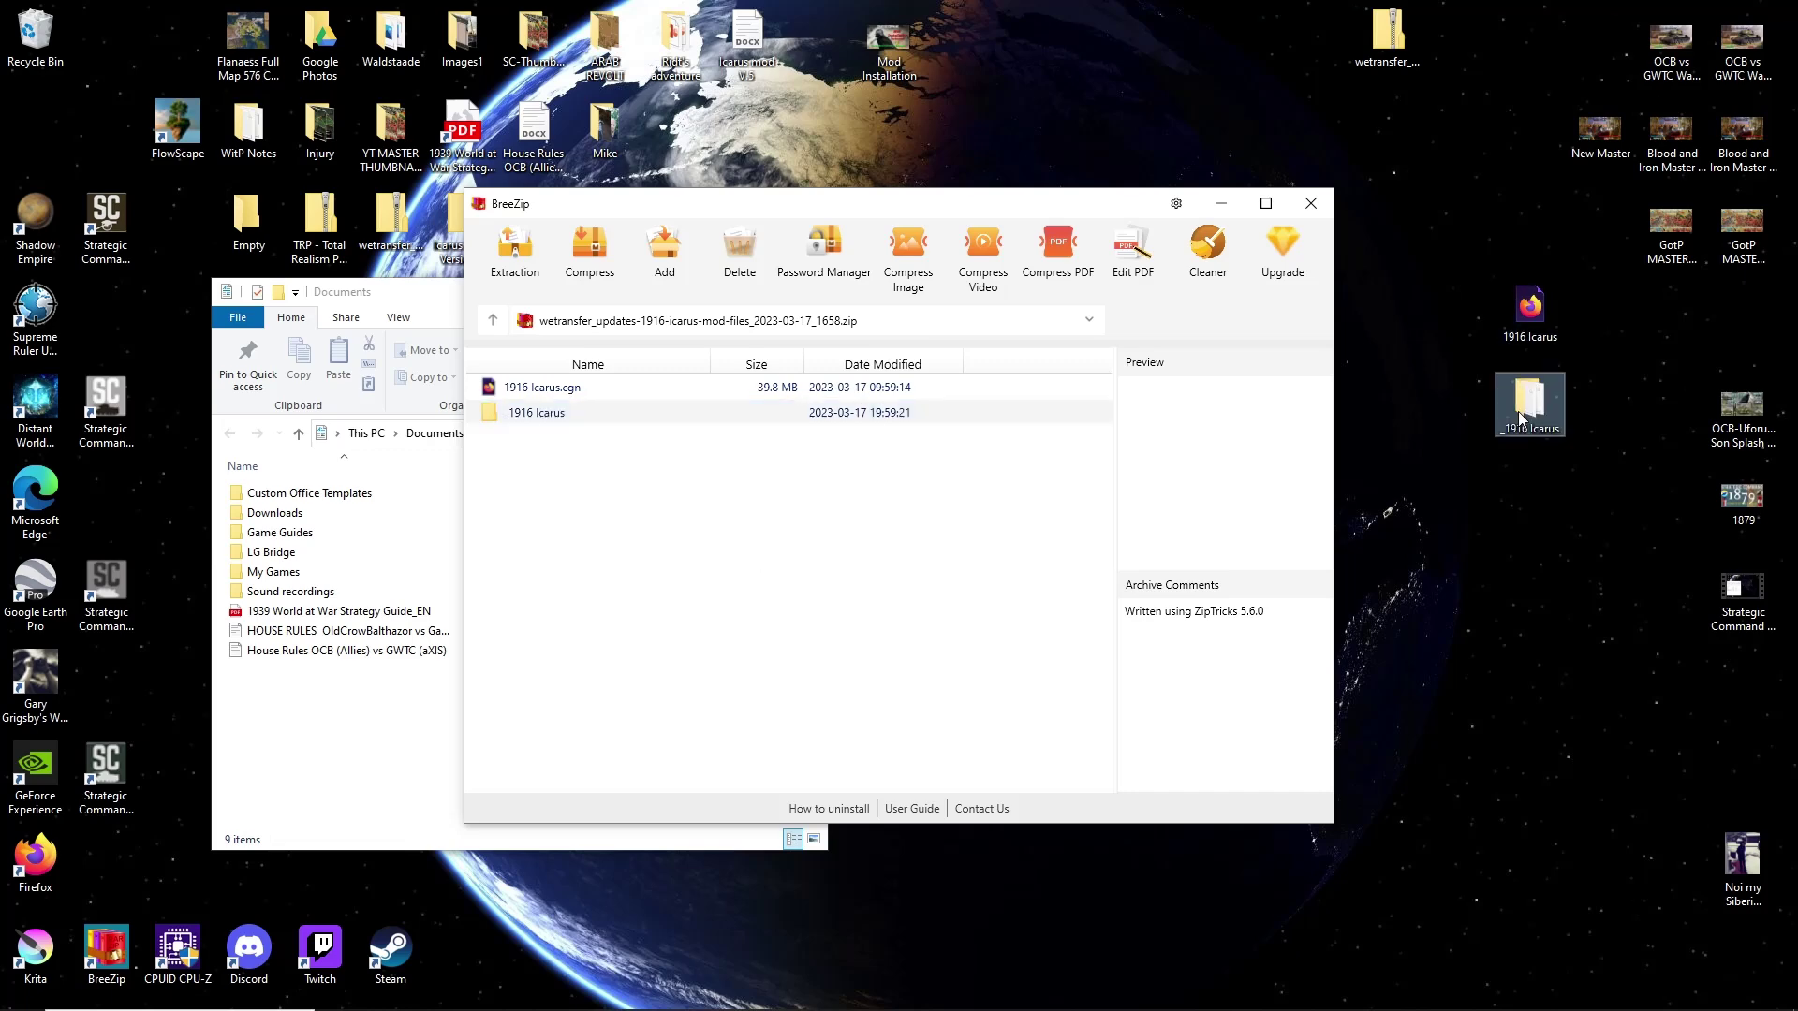
{"action": "left_click", "coordinate": [1310, 203]}
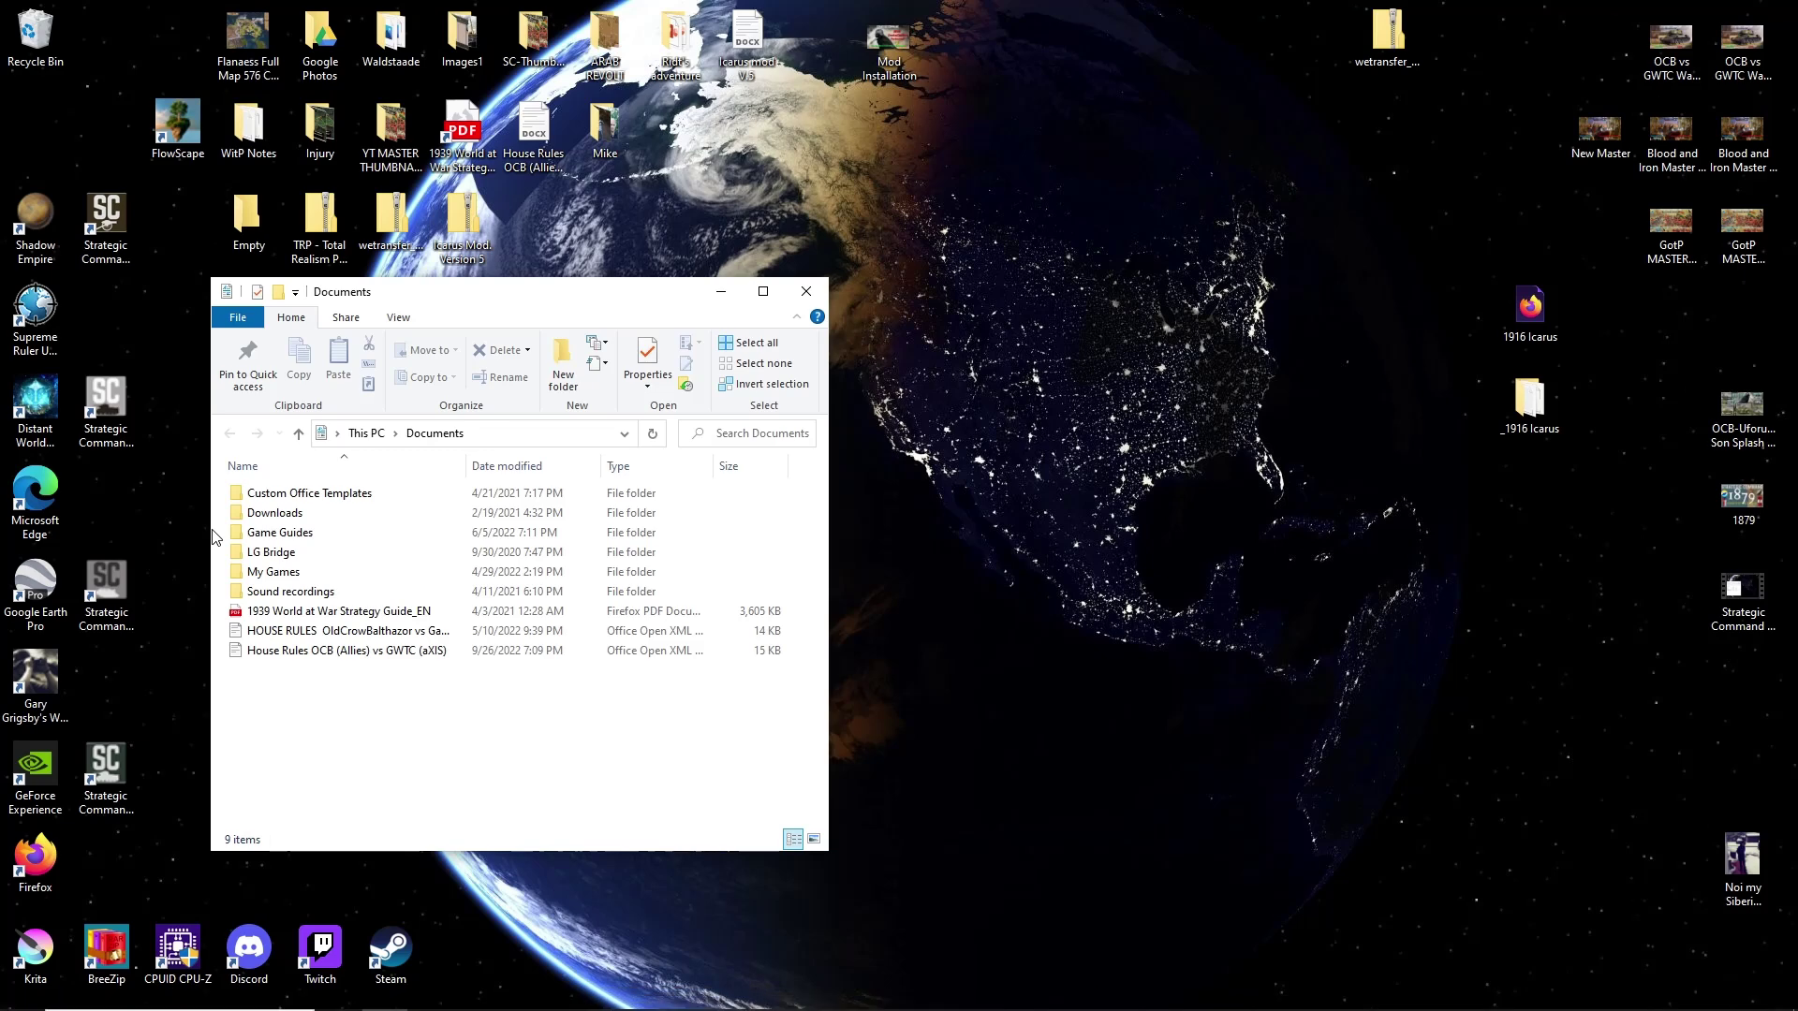
Open the Strategic Command WWI folder inside My Games in Documents.
{"action": "left_click", "coordinate": [268, 572]}
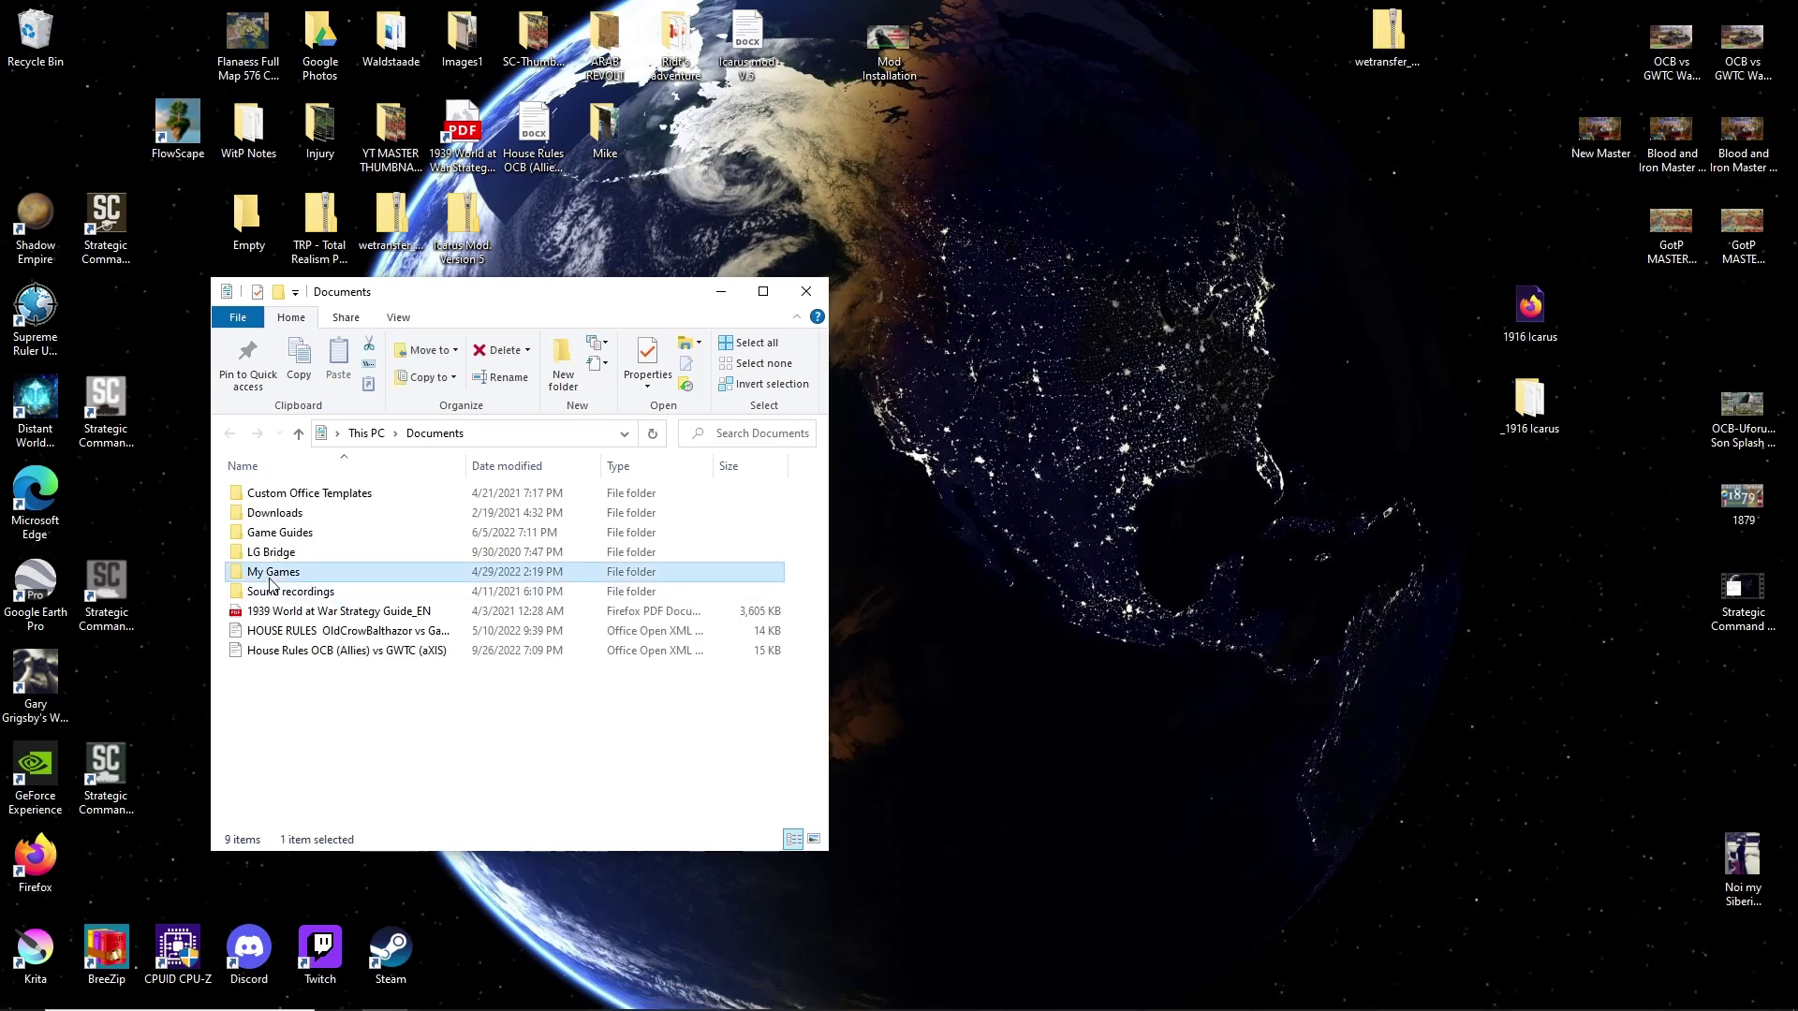
{"action": "right_click", "coordinate": [269, 580]}
{"action": "left_click", "coordinate": [227, 587]}
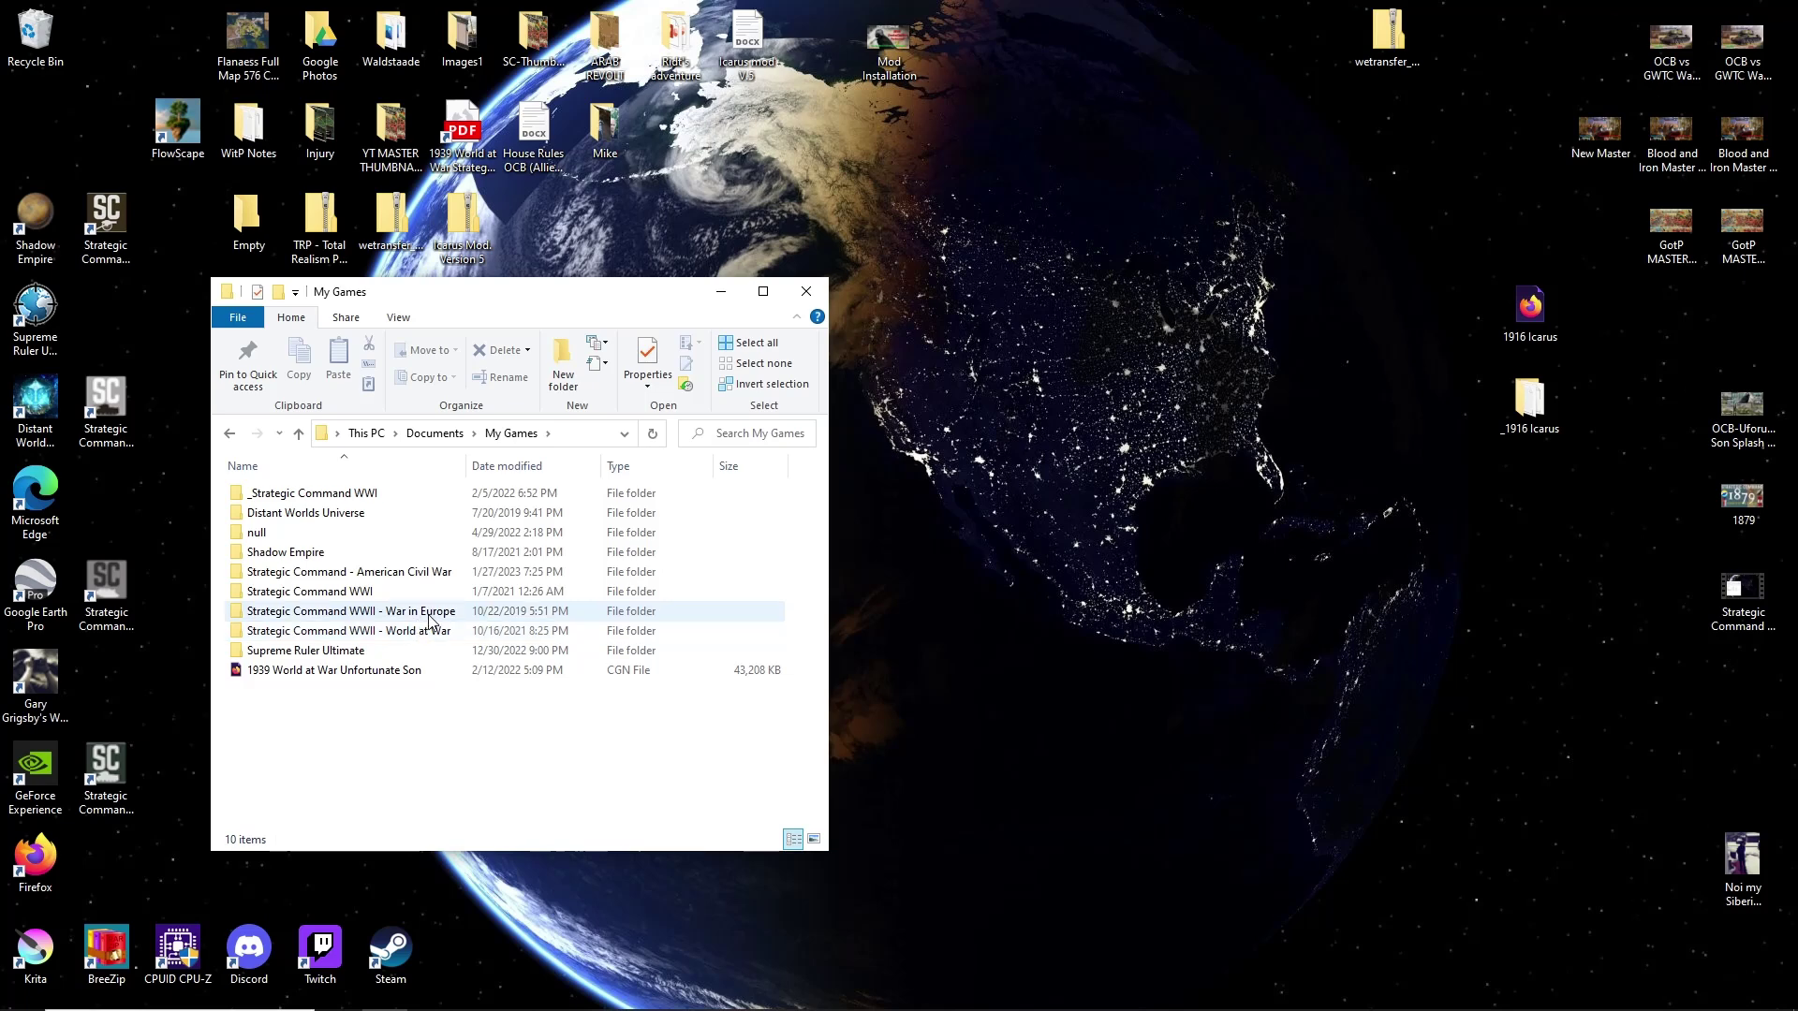
{"action": "left_click", "coordinate": [356, 599]}
{"action": "right_click", "coordinate": [356, 600]}
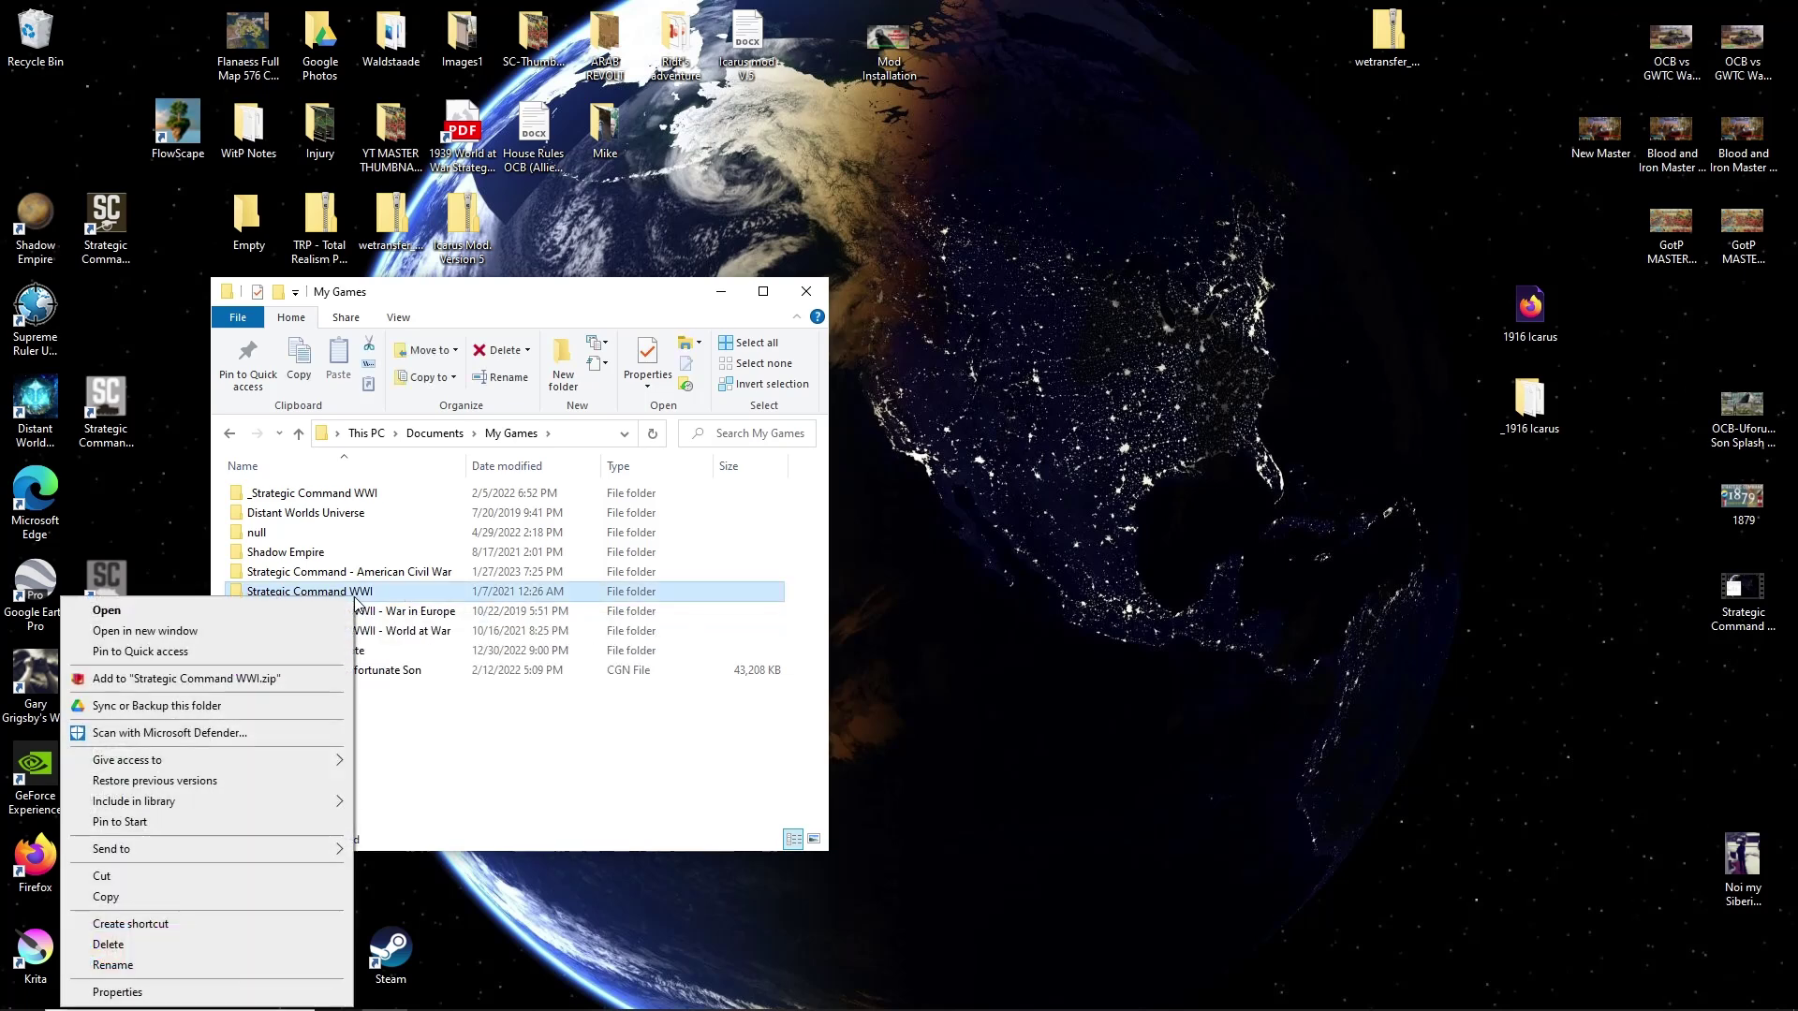
{"action": "left_click", "coordinate": [290, 615]}
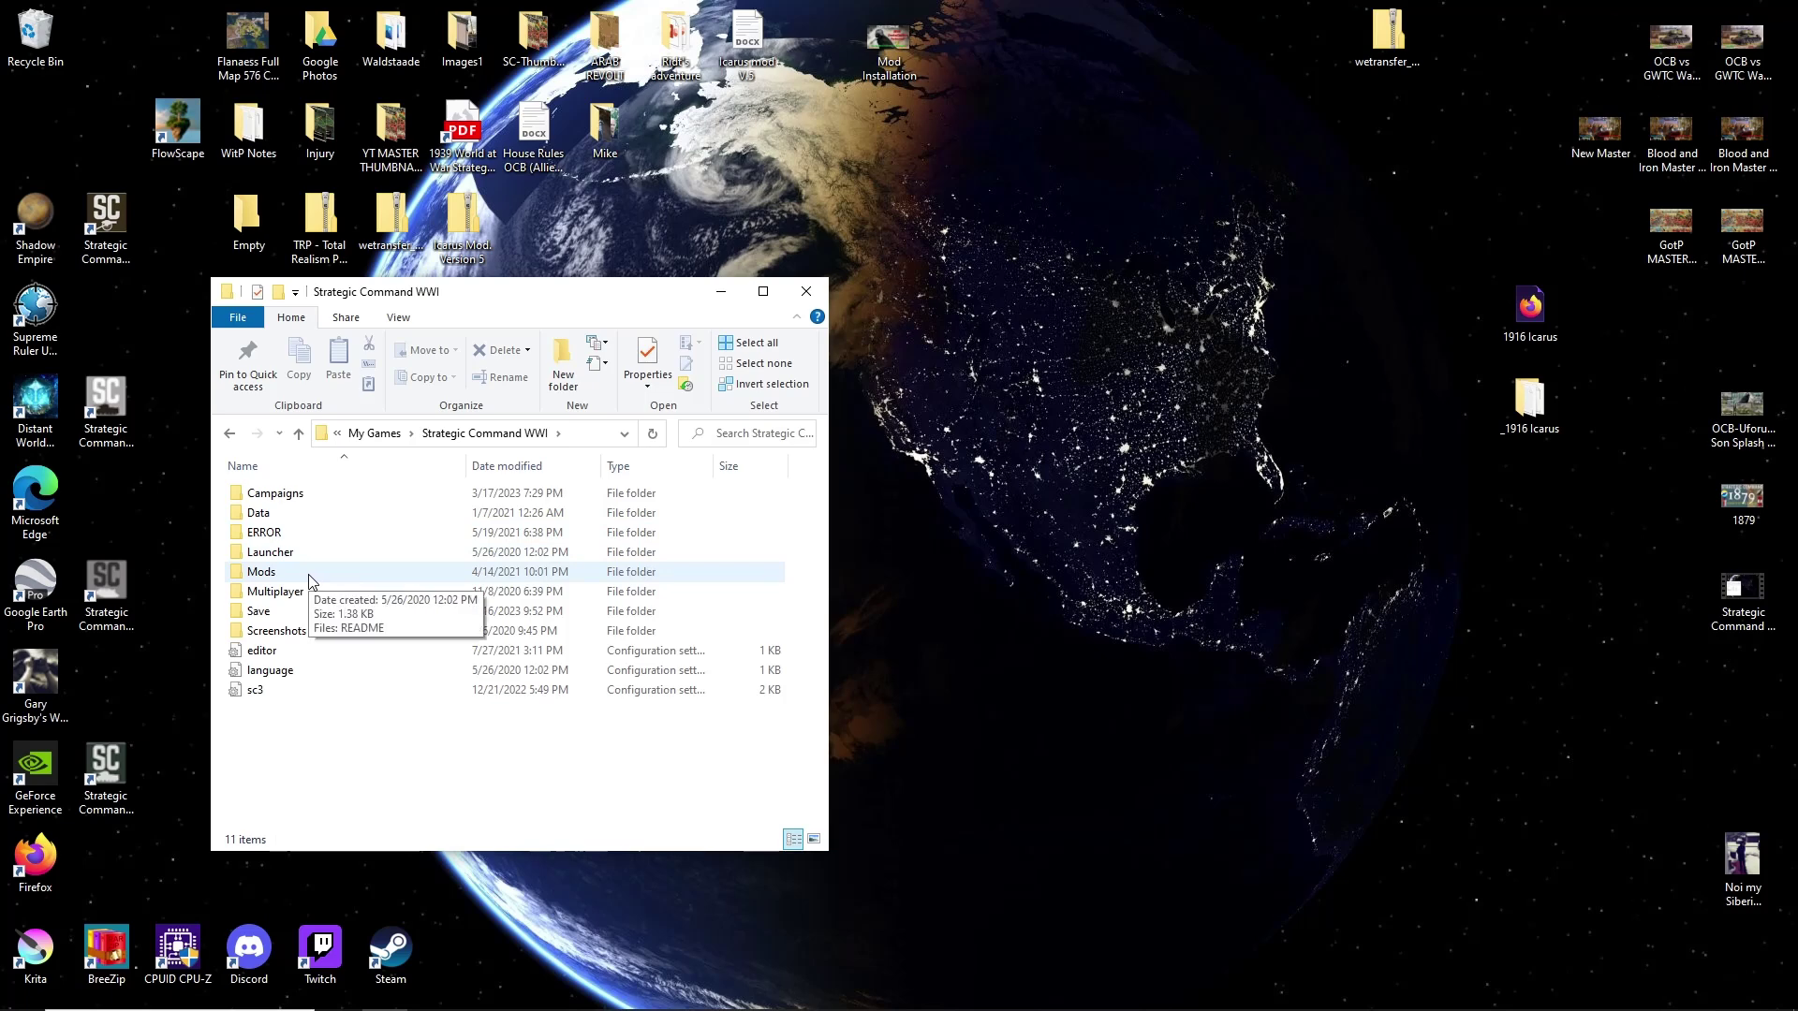
Open the Campaigns folder of Strategic Command WWI.
{"action": "right_click", "coordinate": [341, 497]}
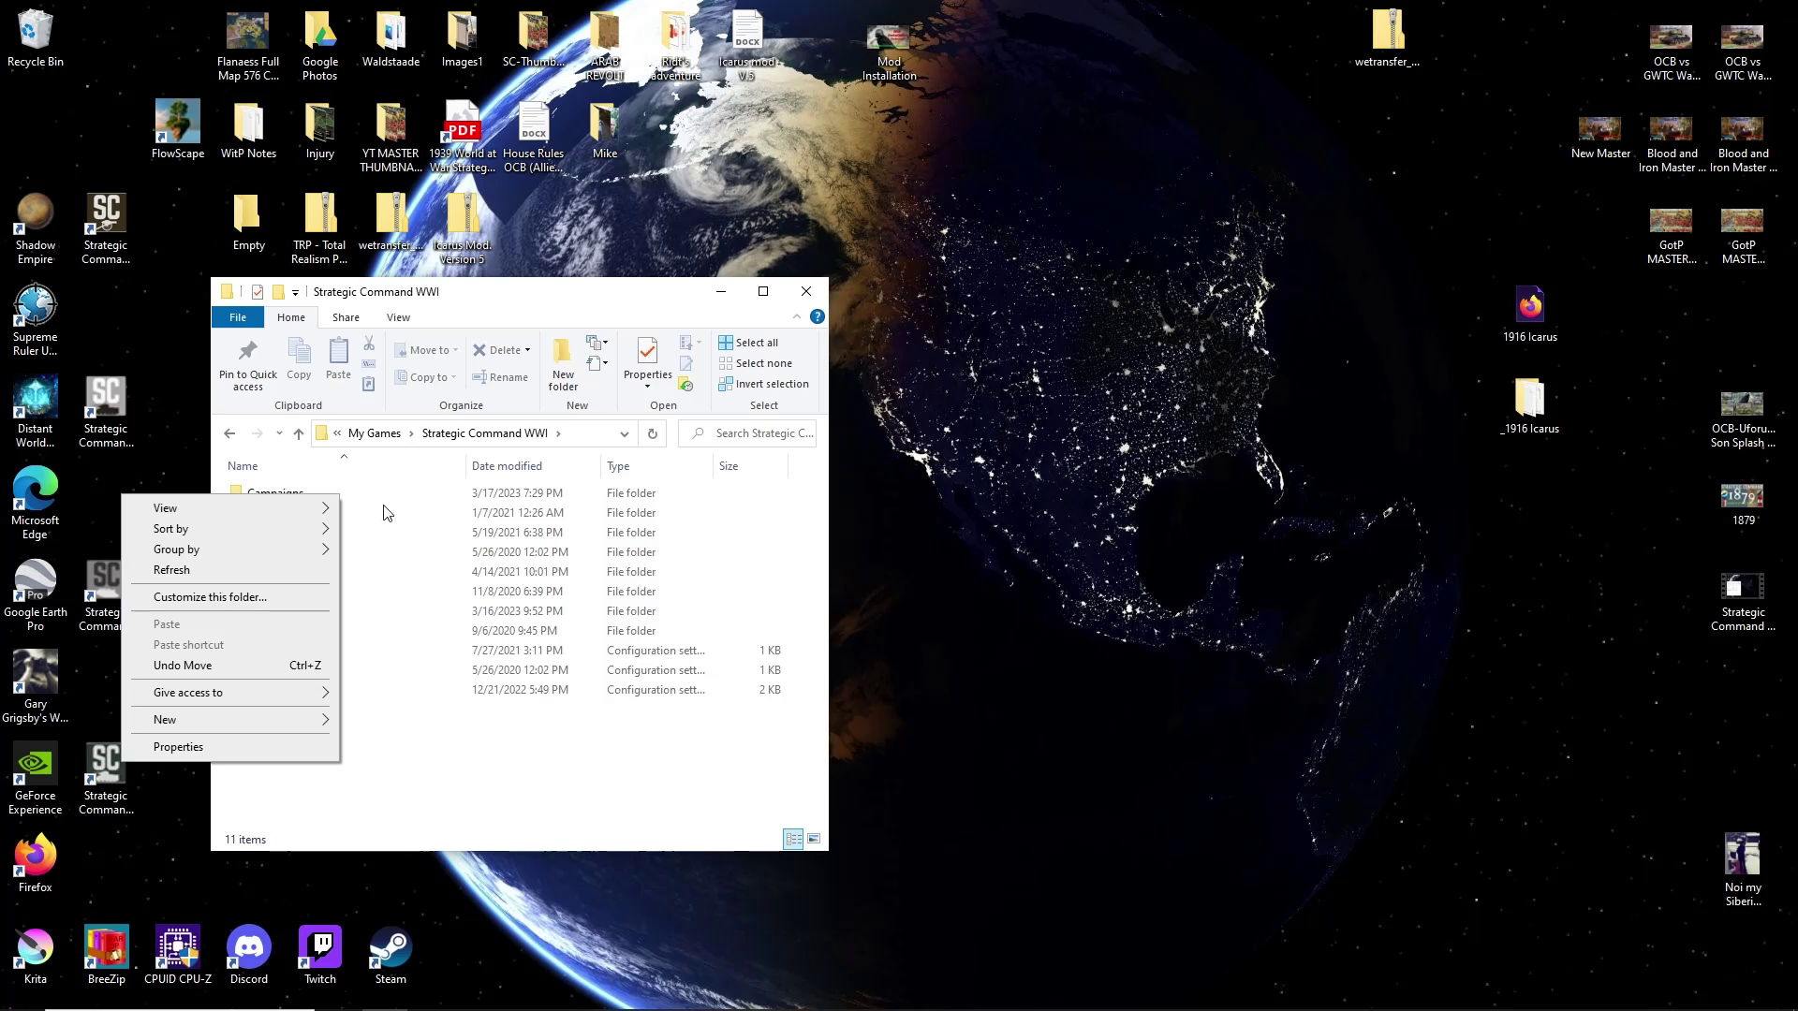
{"action": "left_click", "coordinate": [388, 513]}
{"action": "right_click", "coordinate": [328, 495]}
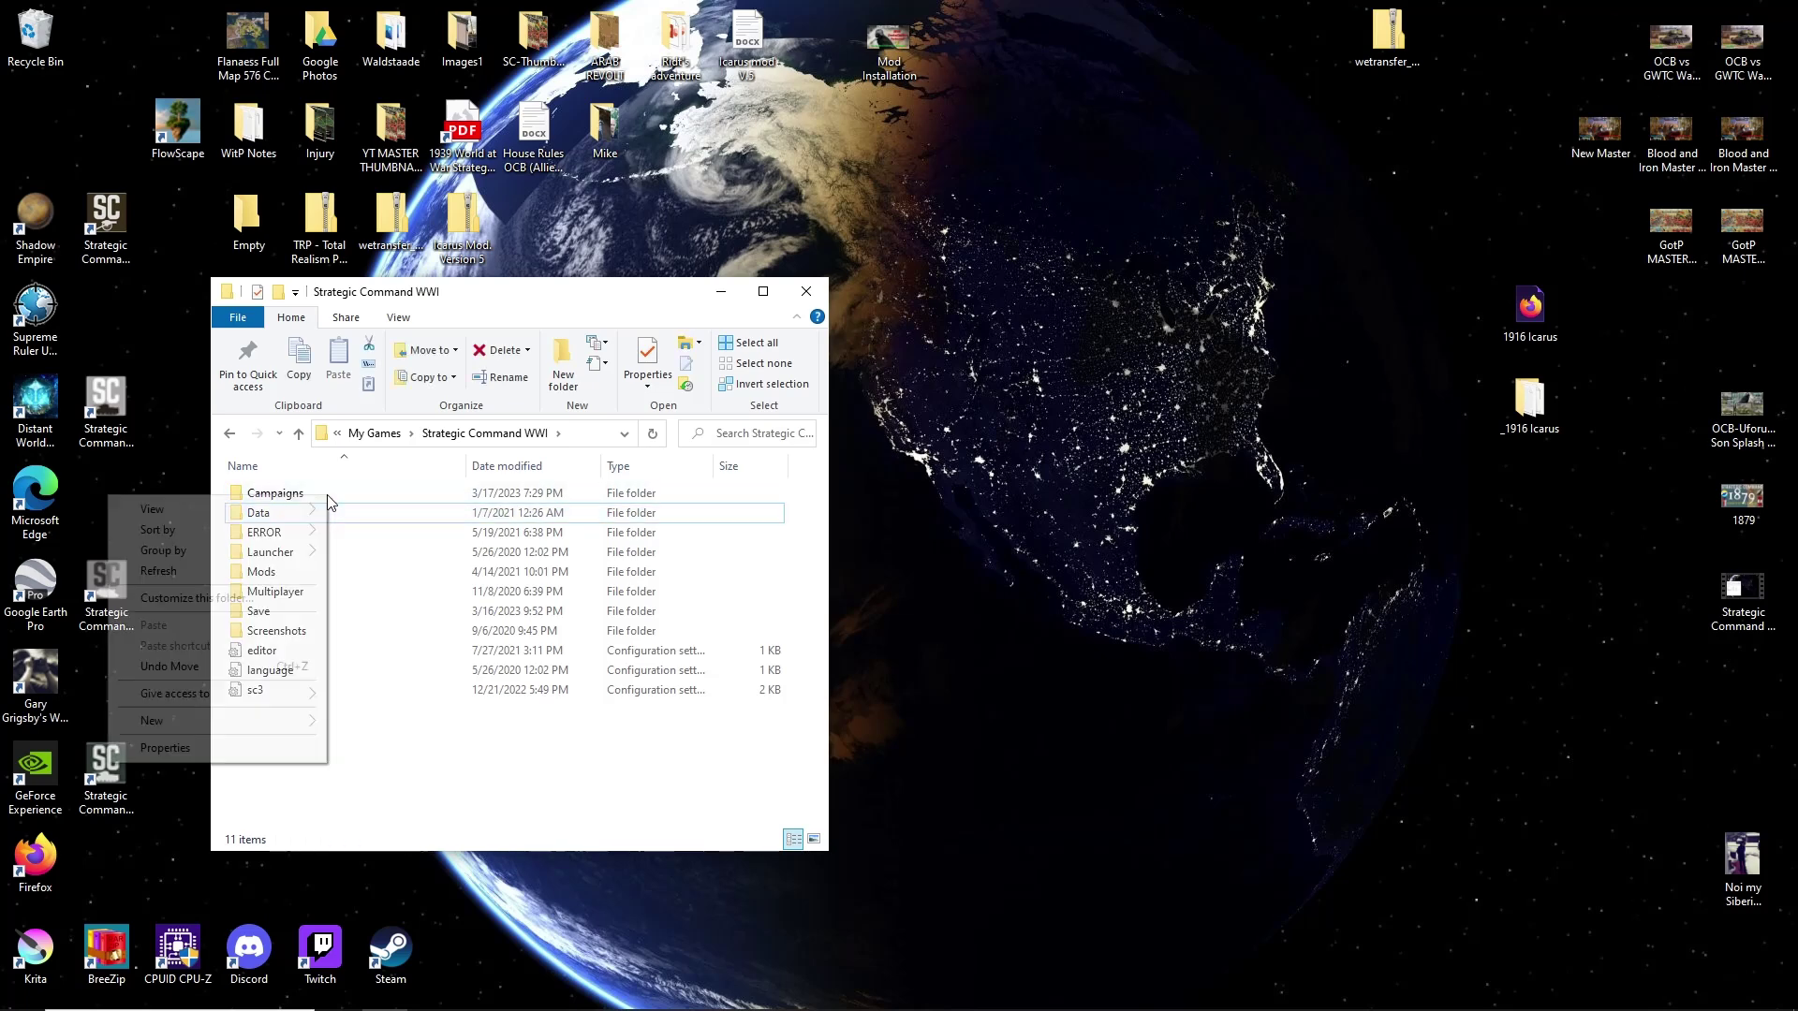
{"action": "left_click", "coordinate": [1054, 466]}
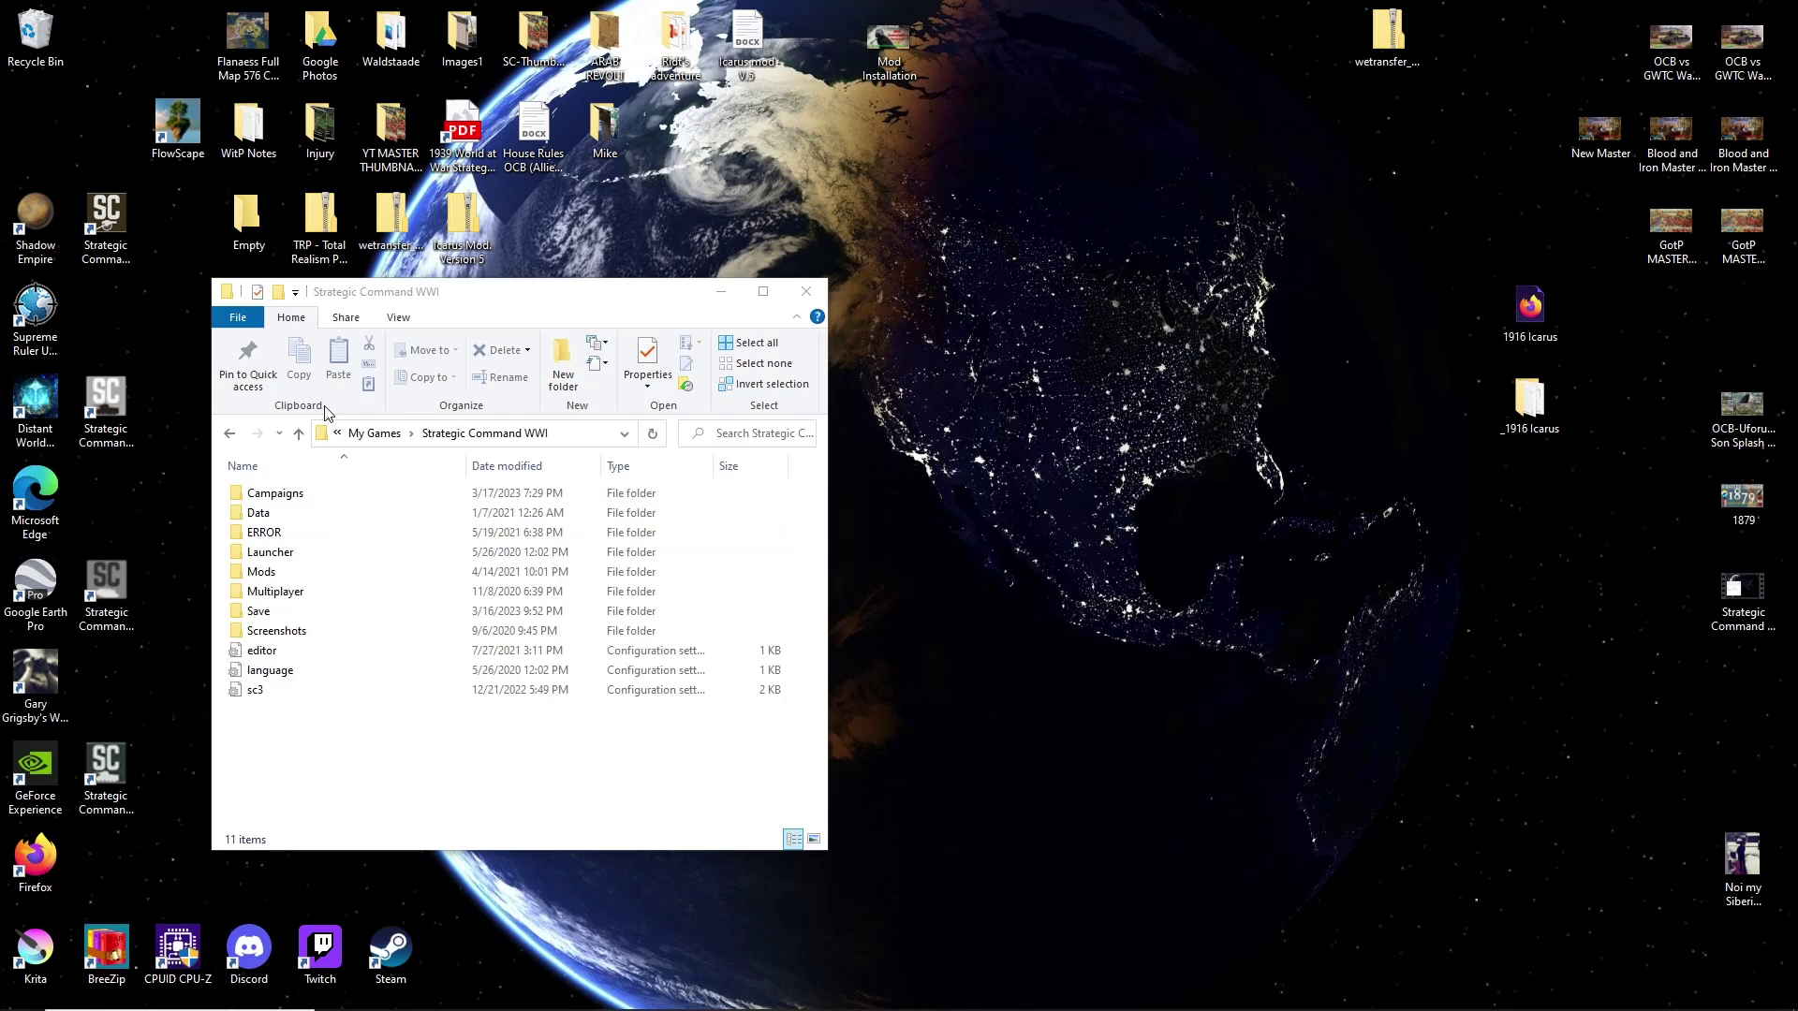
{"action": "right_click", "coordinate": [305, 487]}
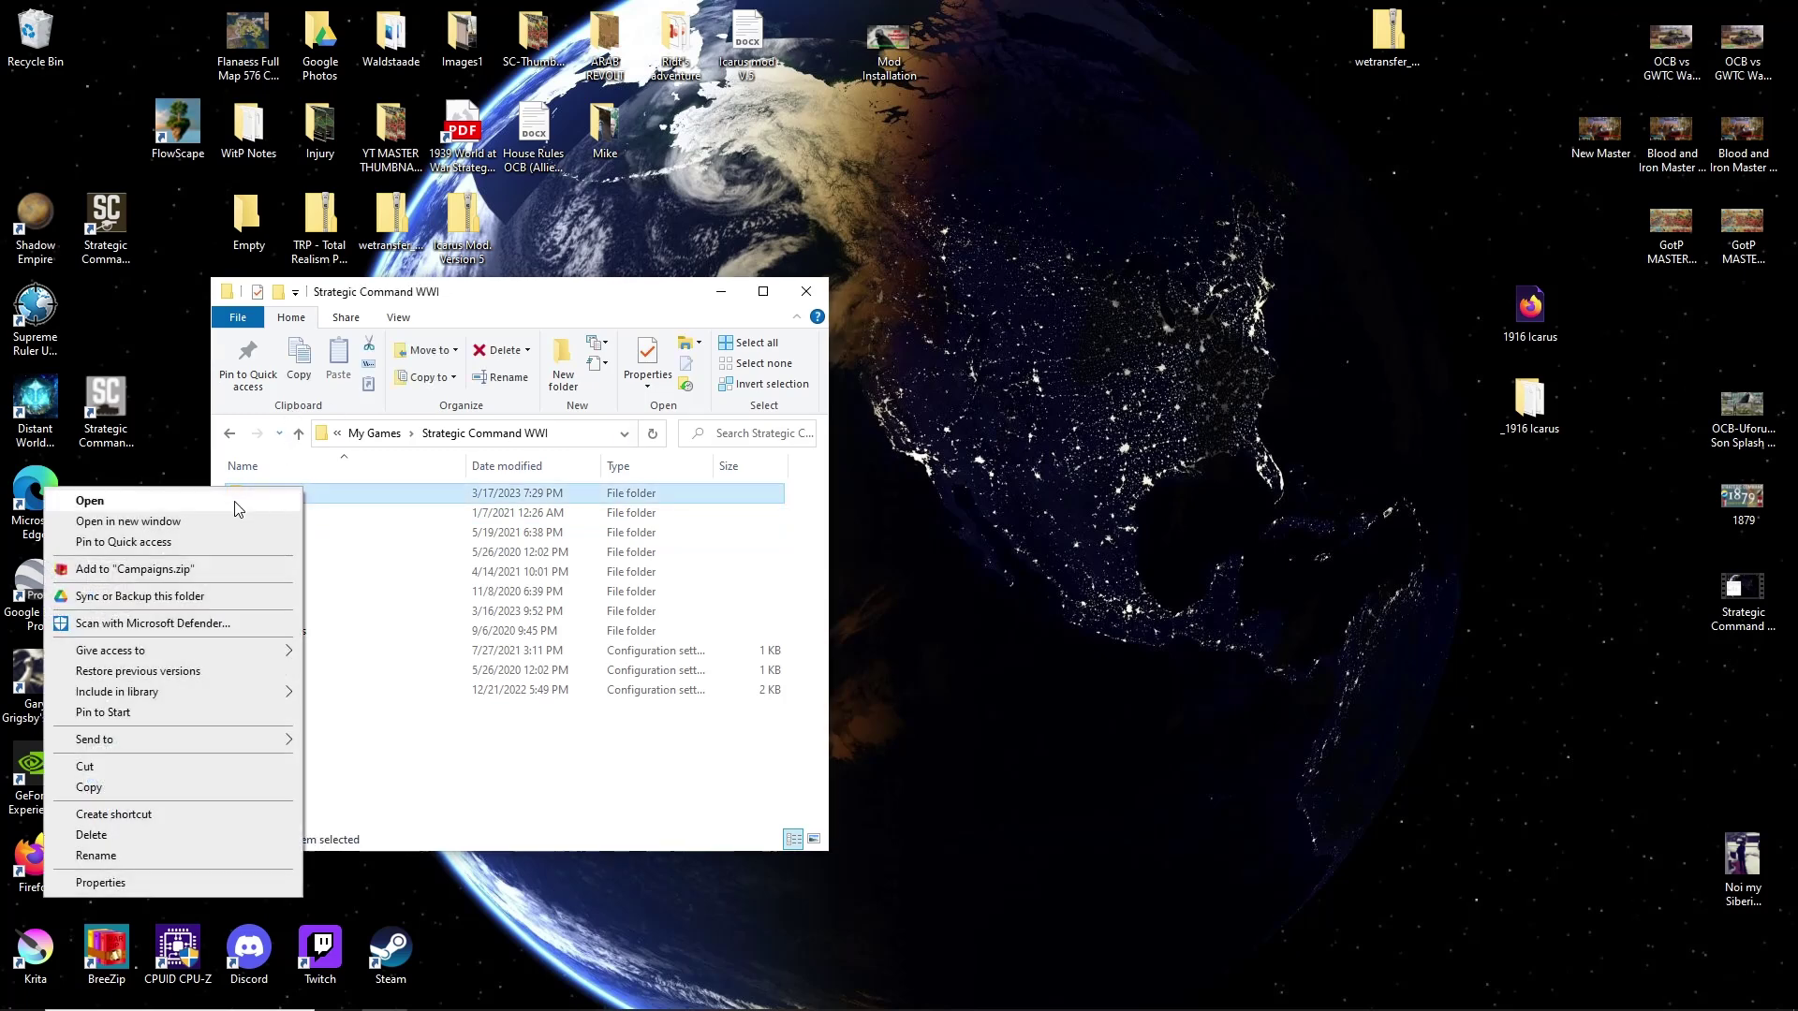
{"action": "left_click", "coordinate": [238, 502]}
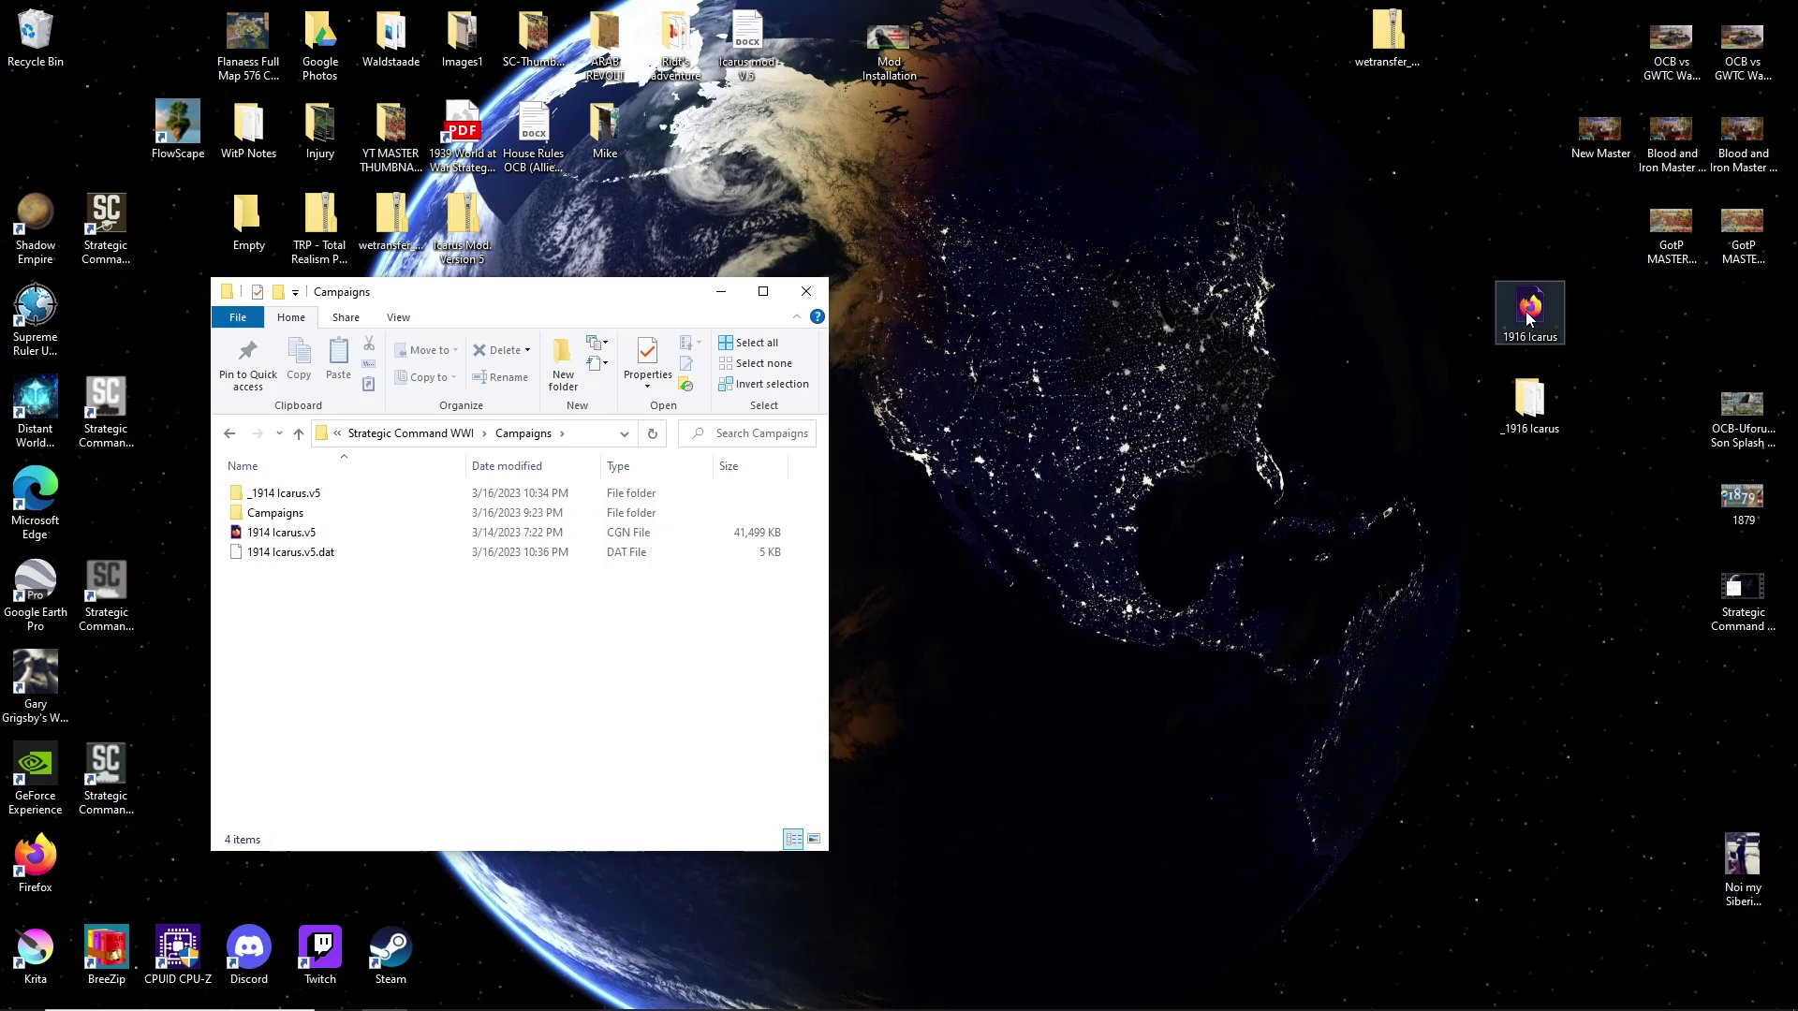
Move the 1916 Icarus campaign file and the _1916 Icarus folder from the desktop into Campaigns, and close the folder window.
{"action": "left_click_drag", "start_coordinate": [1529, 318], "coordinate": [262, 622]}
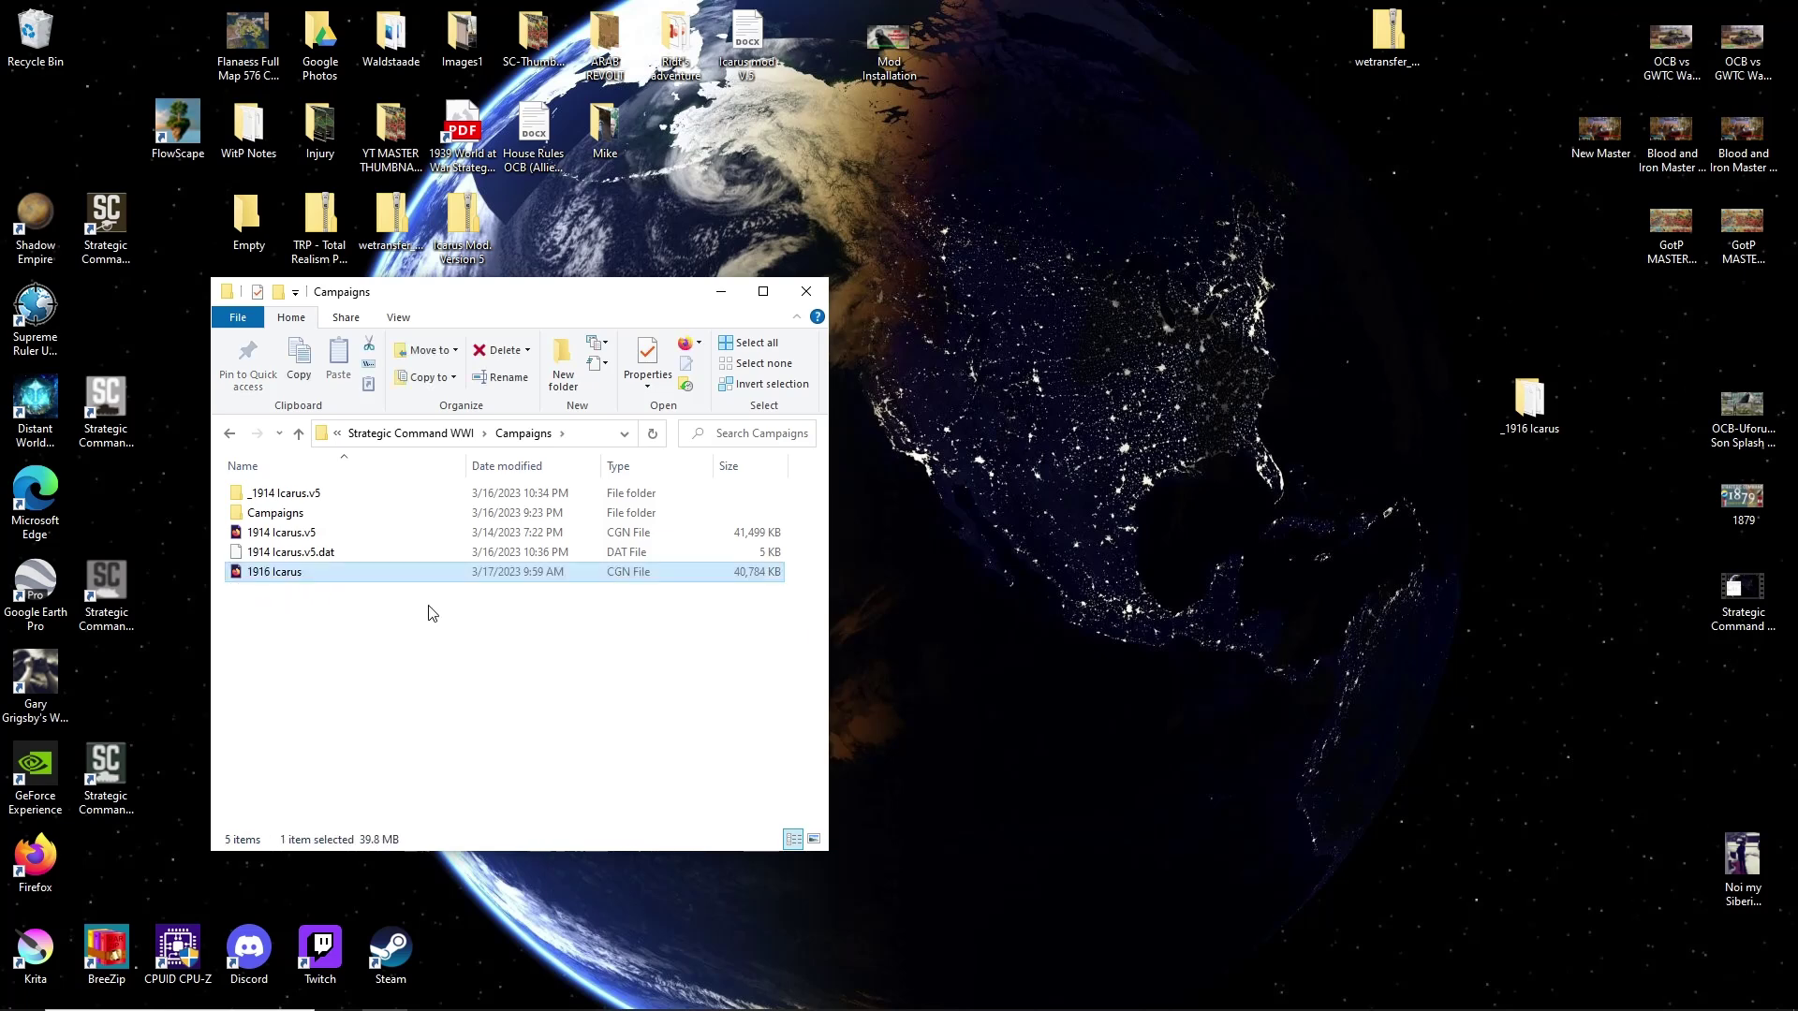
{"action": "left_click_drag", "start_coordinate": [1529, 400], "coordinate": [249, 629]}
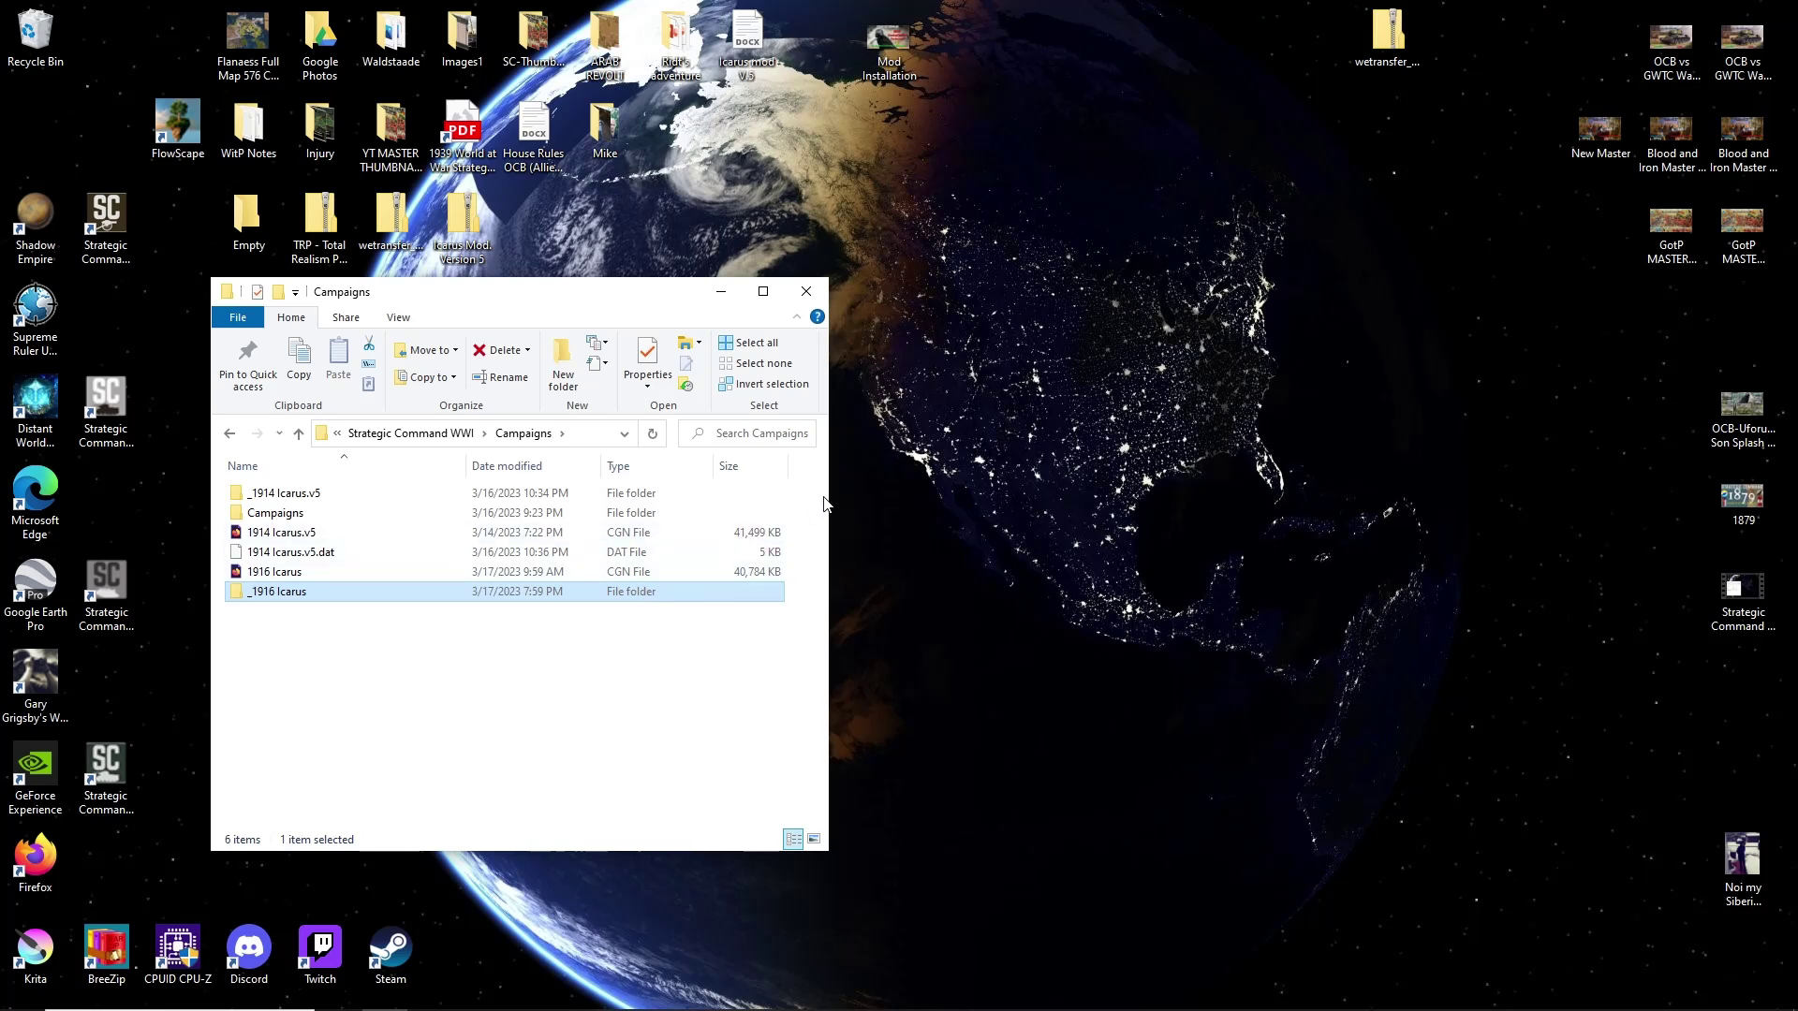
{"action": "mouse_move", "coordinate": [301, 590]}
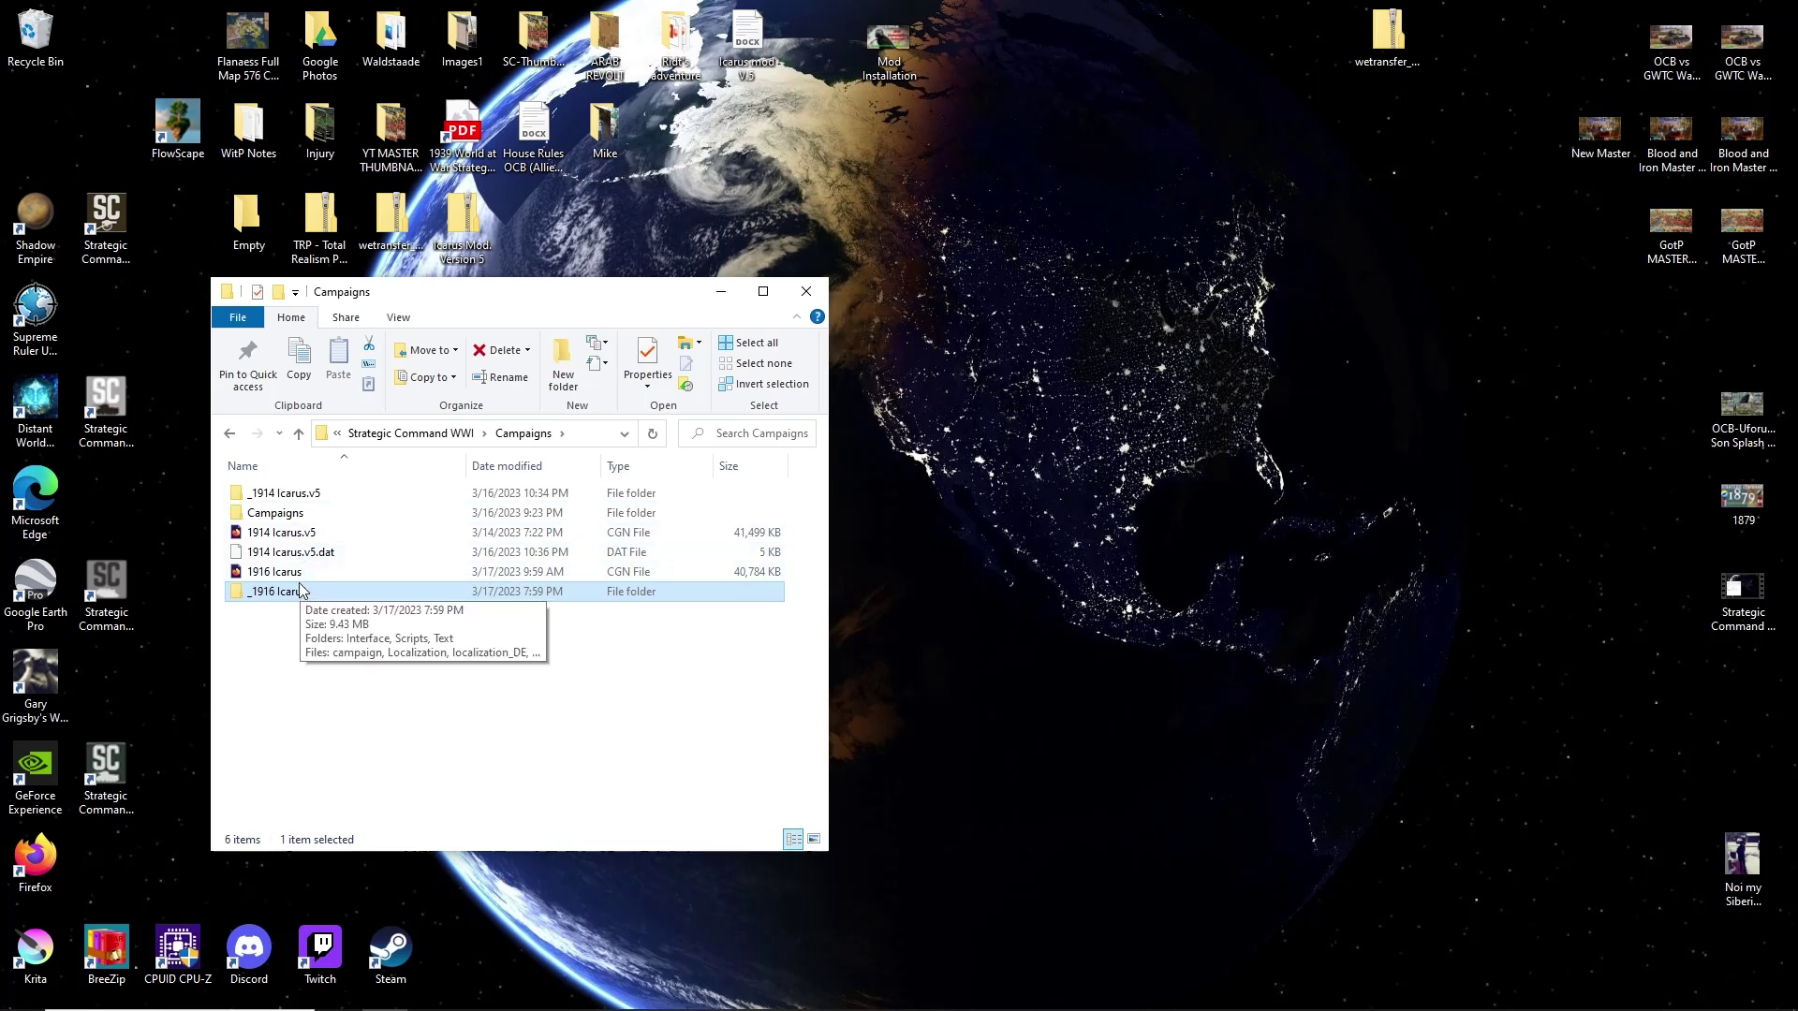
{"action": "left_click", "coordinate": [807, 296]}
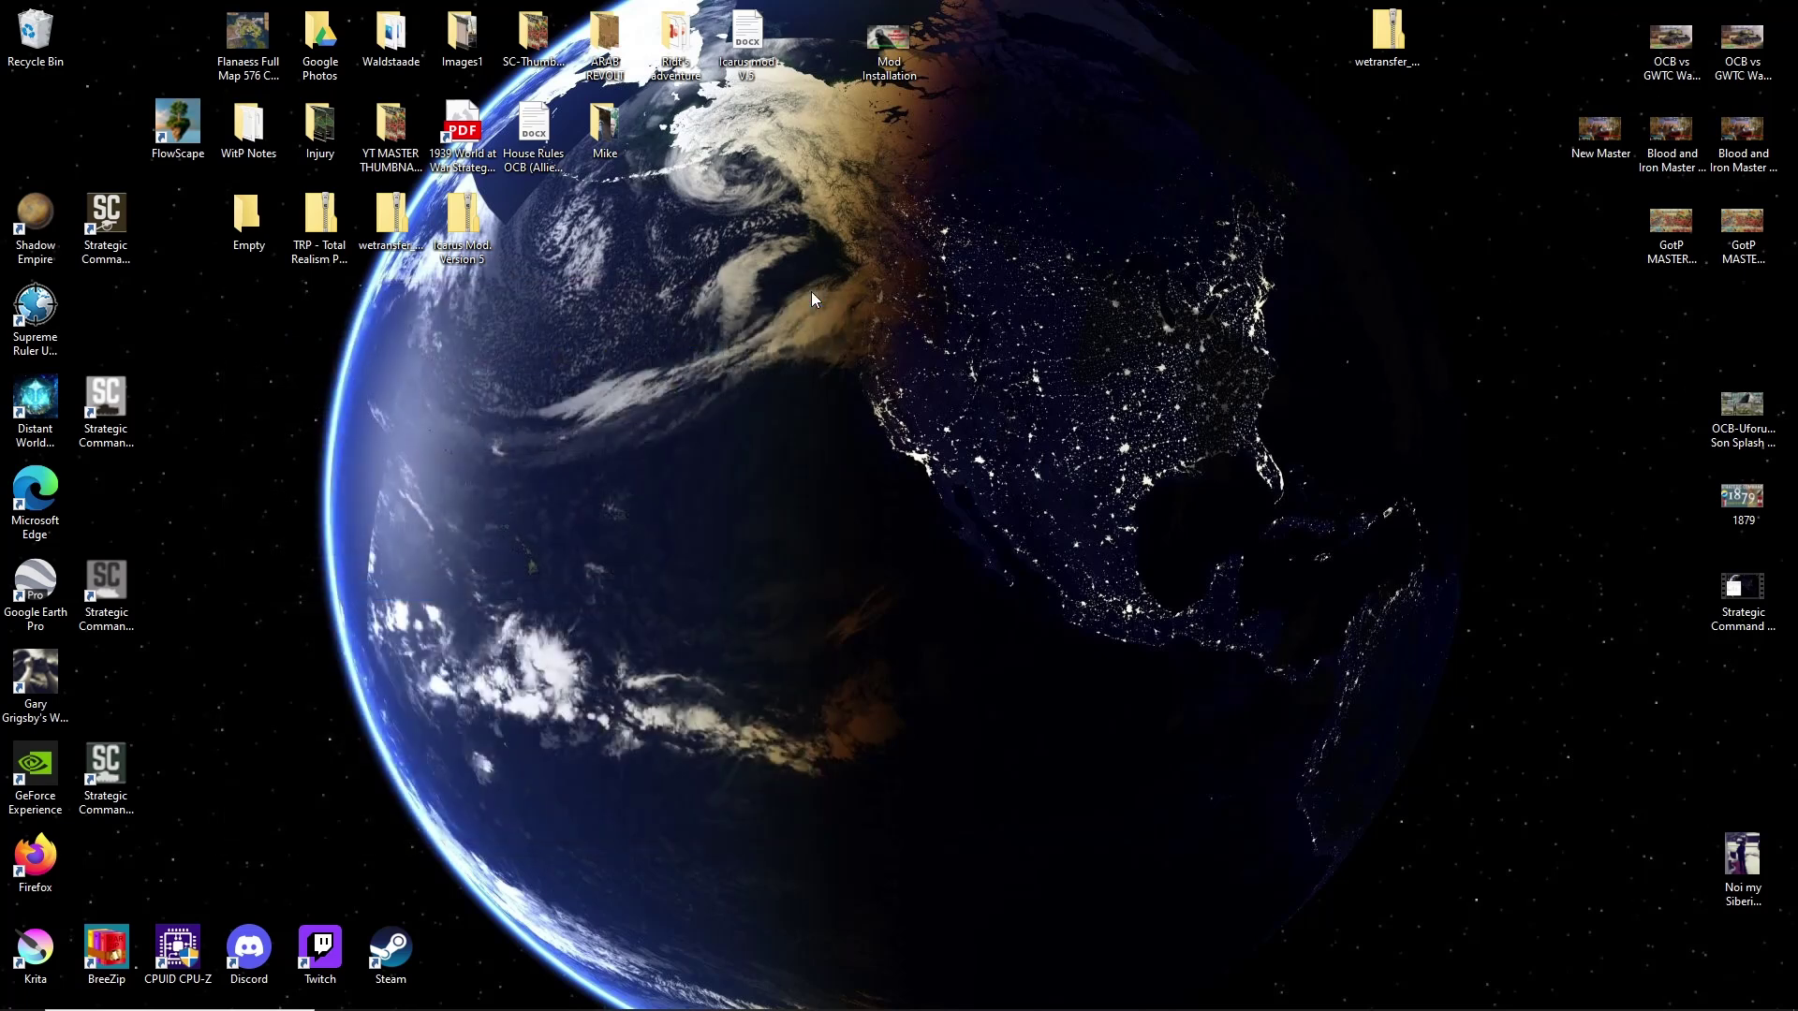
Launch Strategic Command: World War I from the desktop and start the game from its launcher.
{"action": "right_click", "coordinate": [117, 572]}
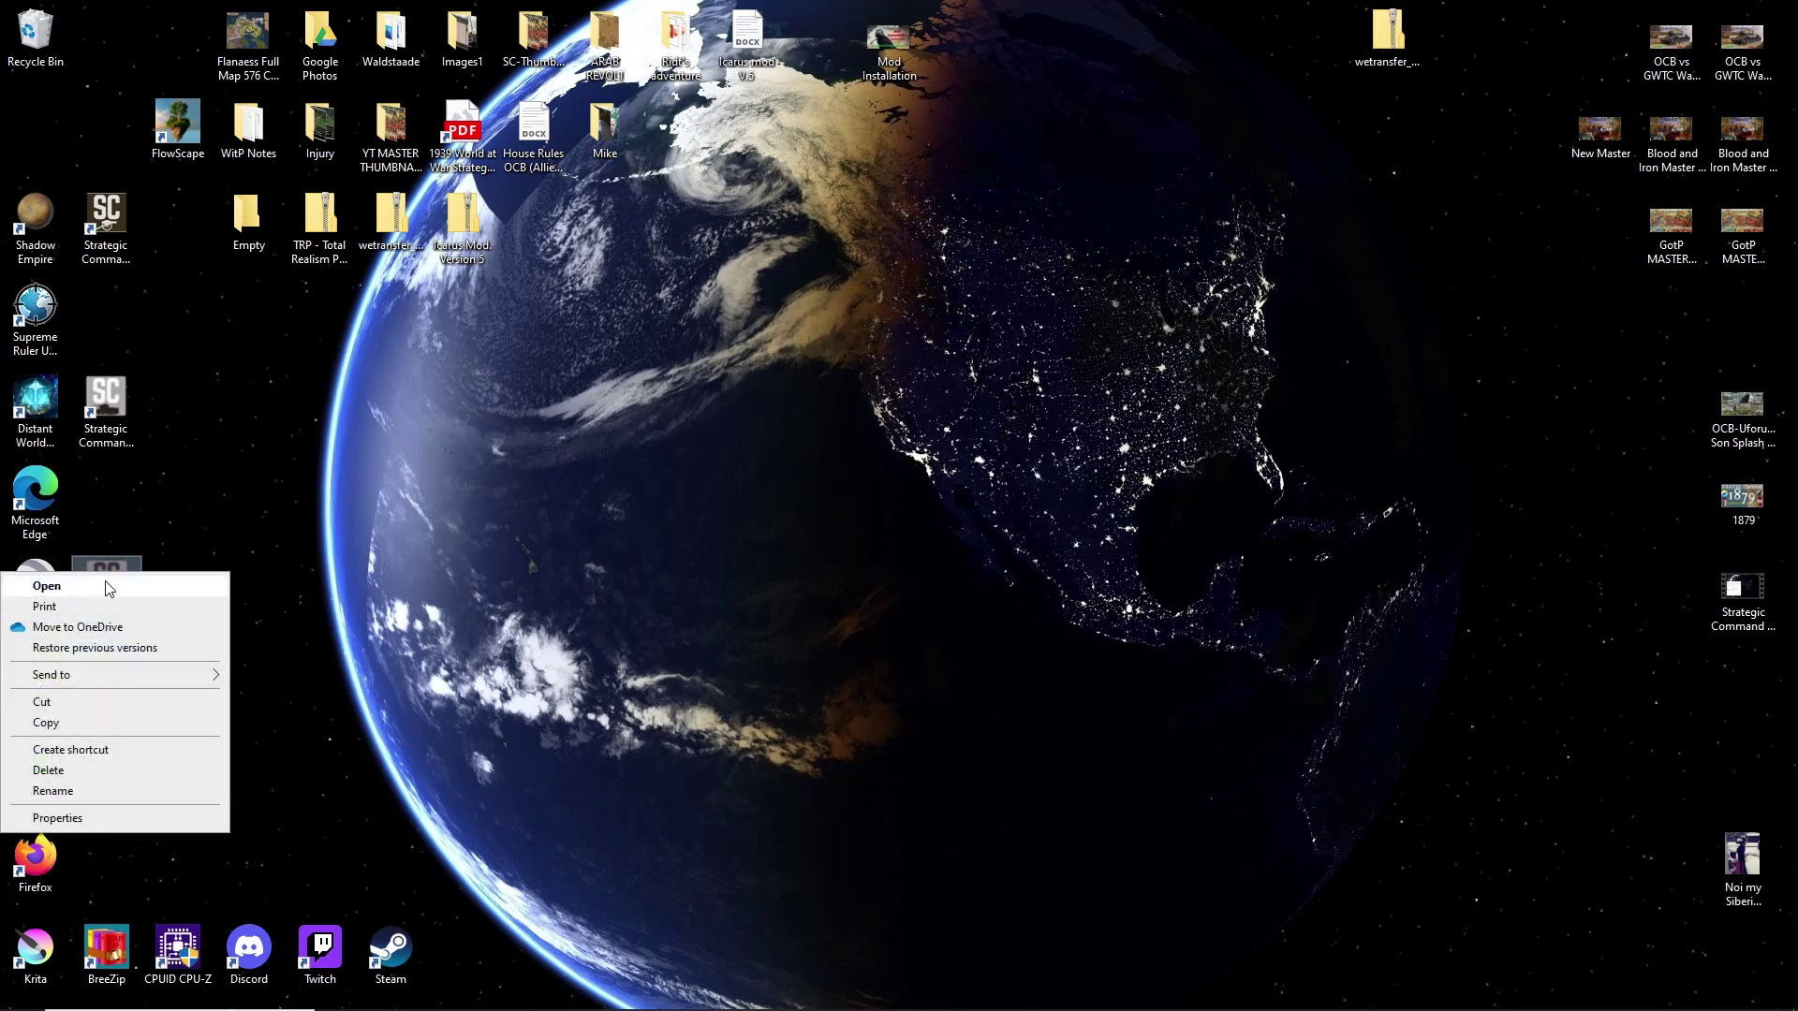
{"action": "left_click", "coordinate": [108, 586]}
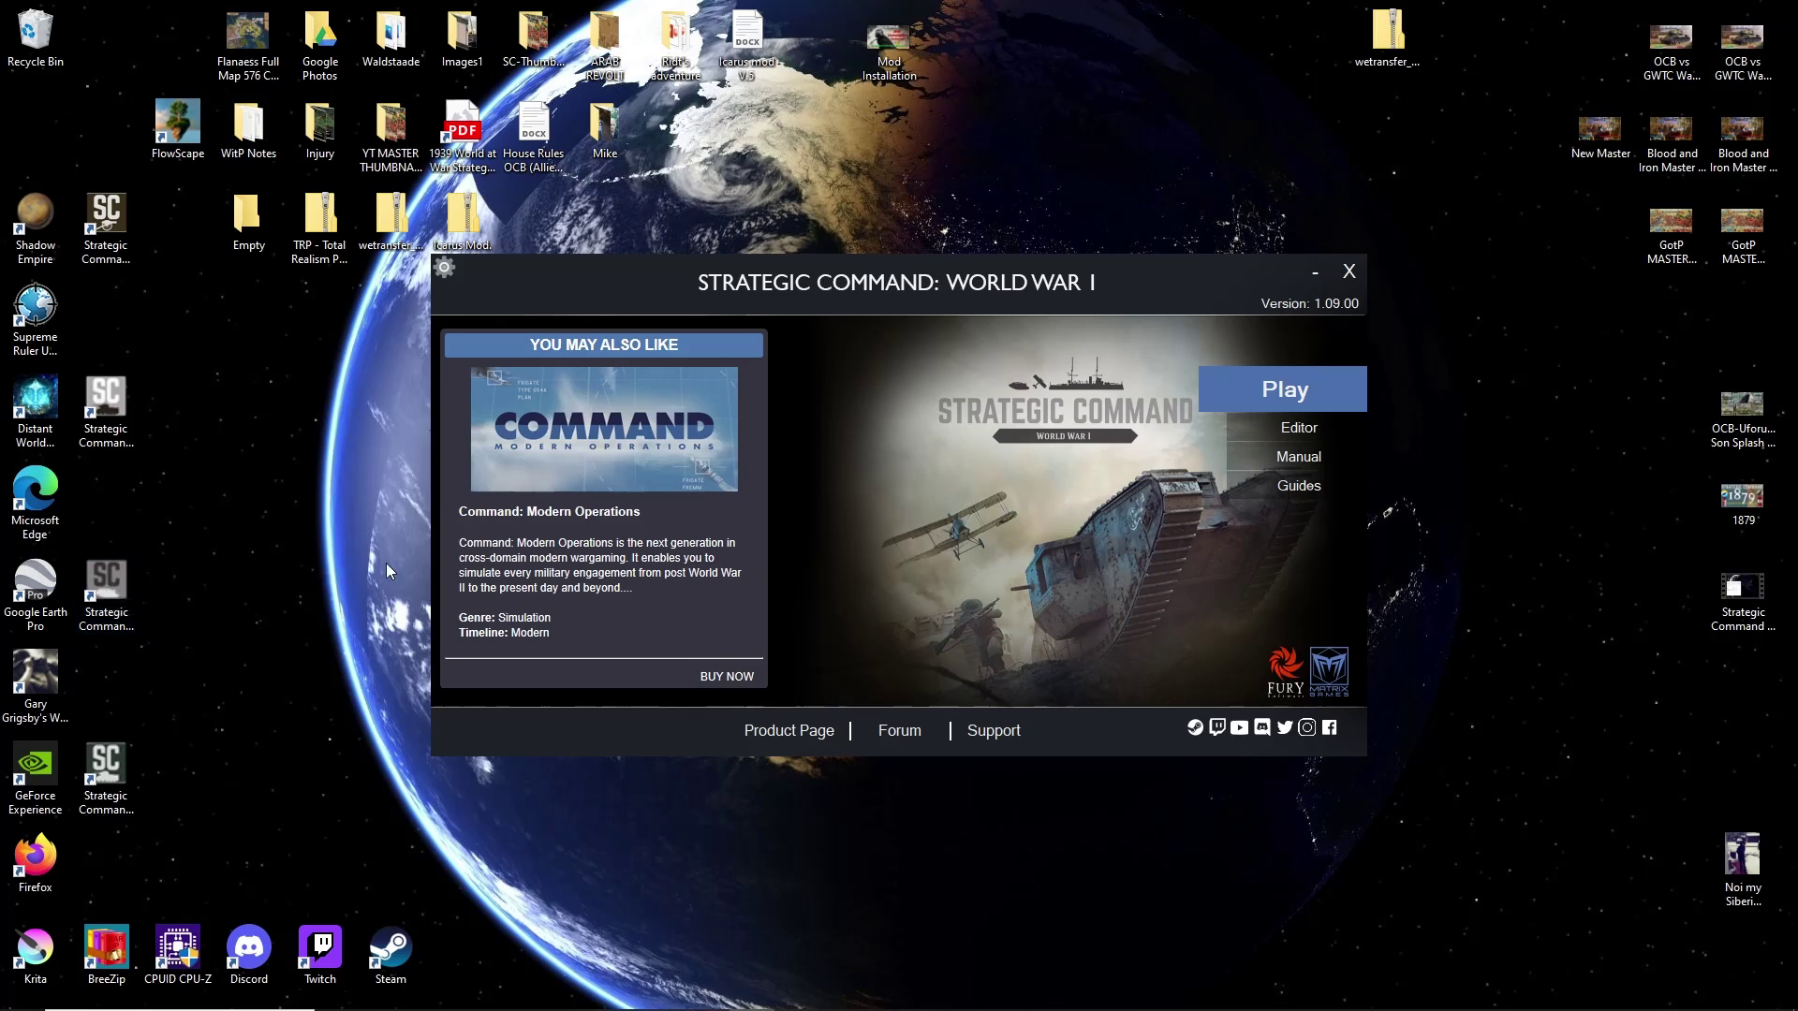
{"action": "left_click", "coordinate": [1250, 391]}
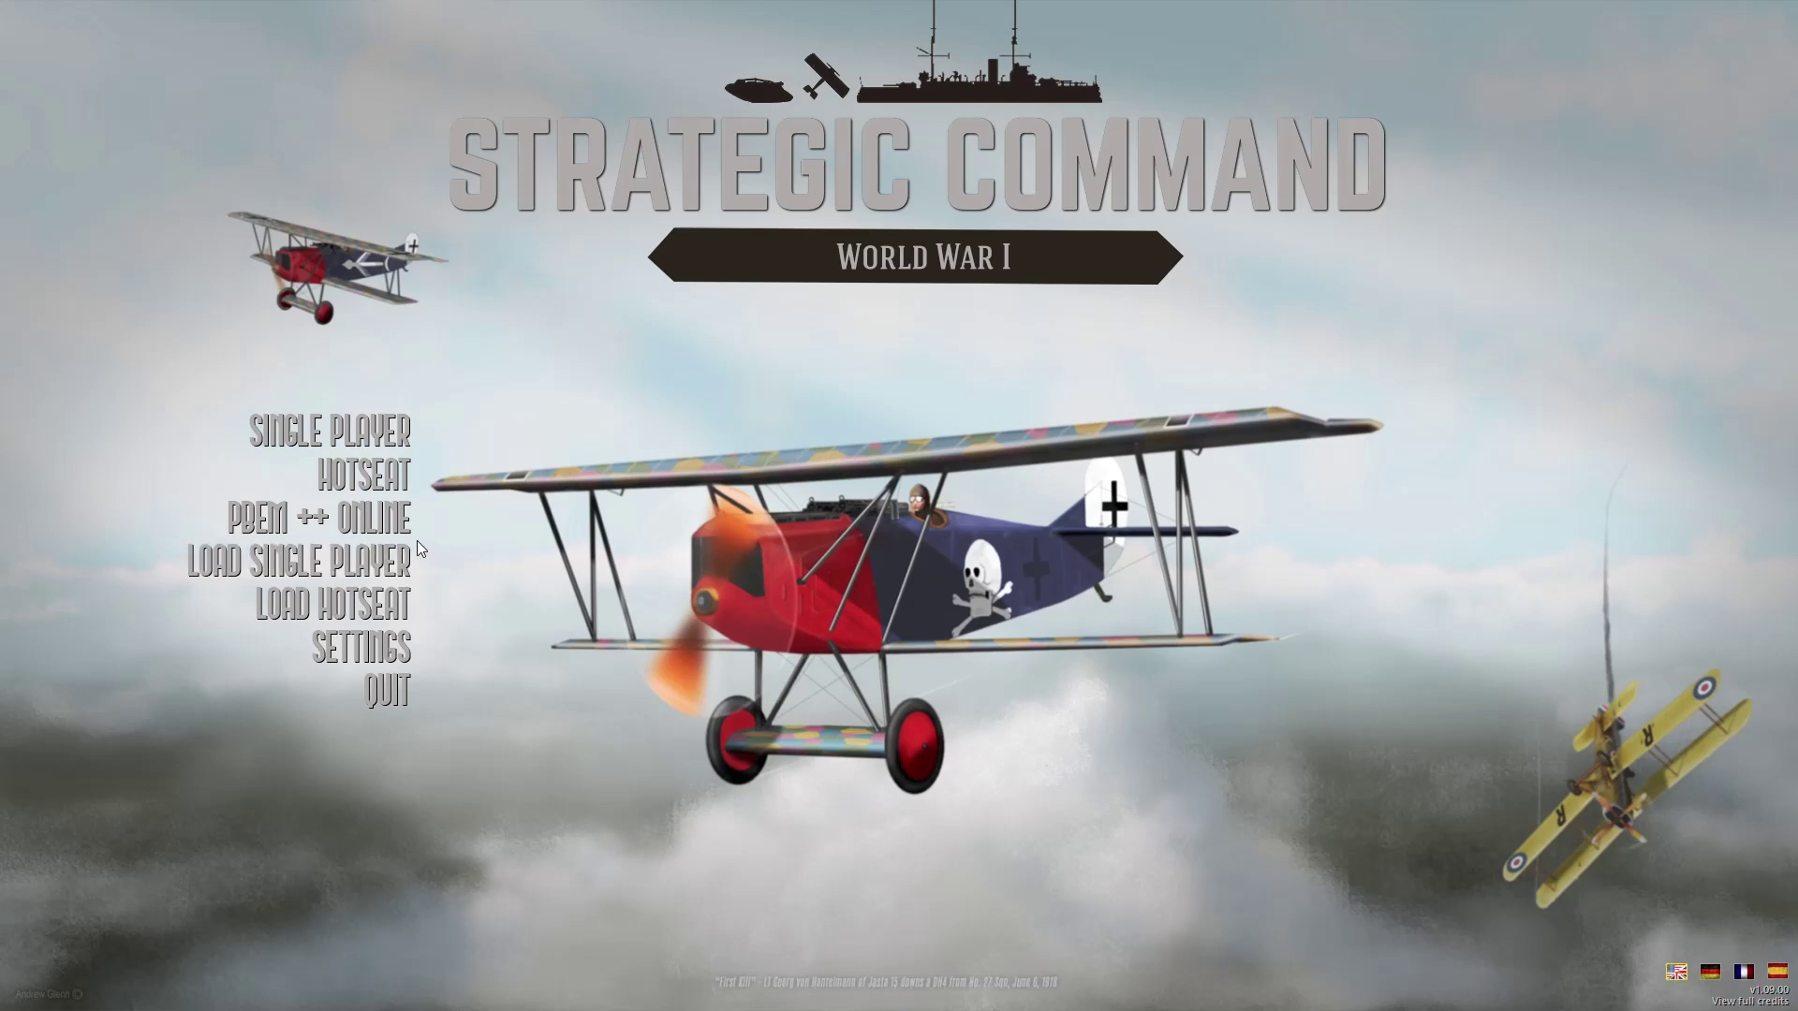
Start the single-player 1916 Icarus campaign as the Central Powers with the default Intermediate difficulty and no computer bonuses.
{"action": "left_click", "coordinate": [380, 441]}
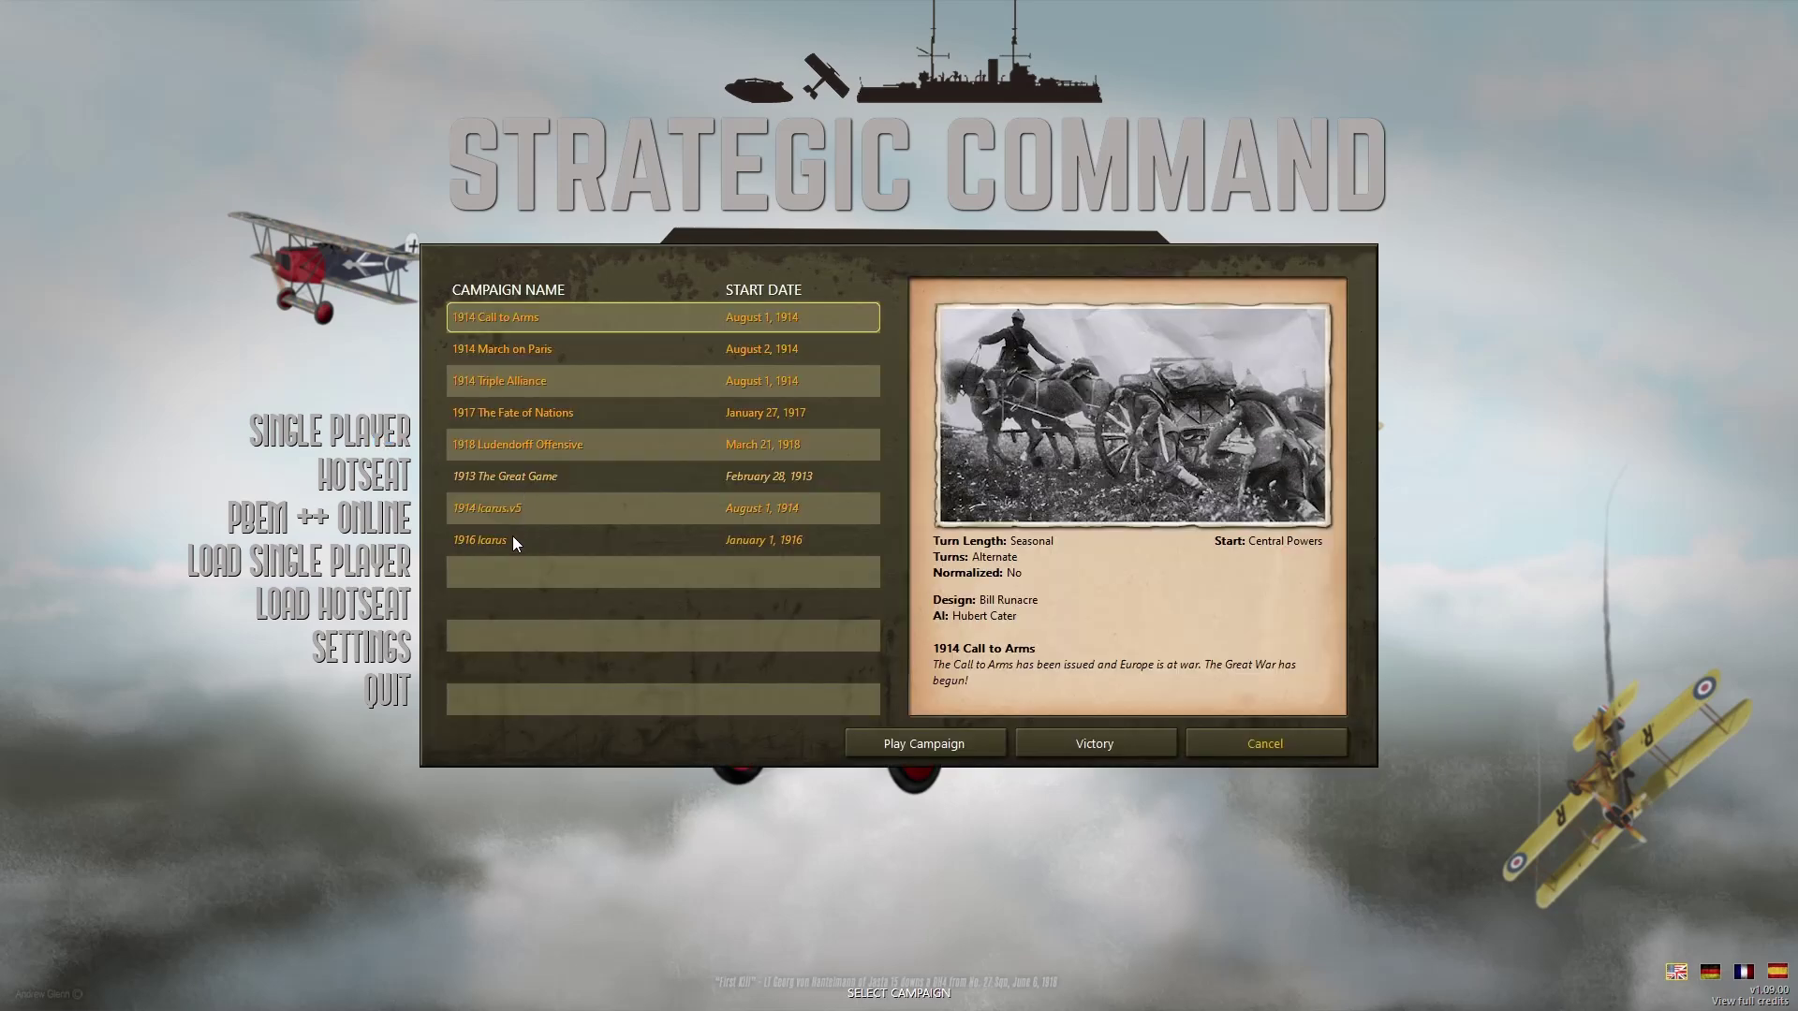
{"action": "left_click", "coordinate": [500, 542]}
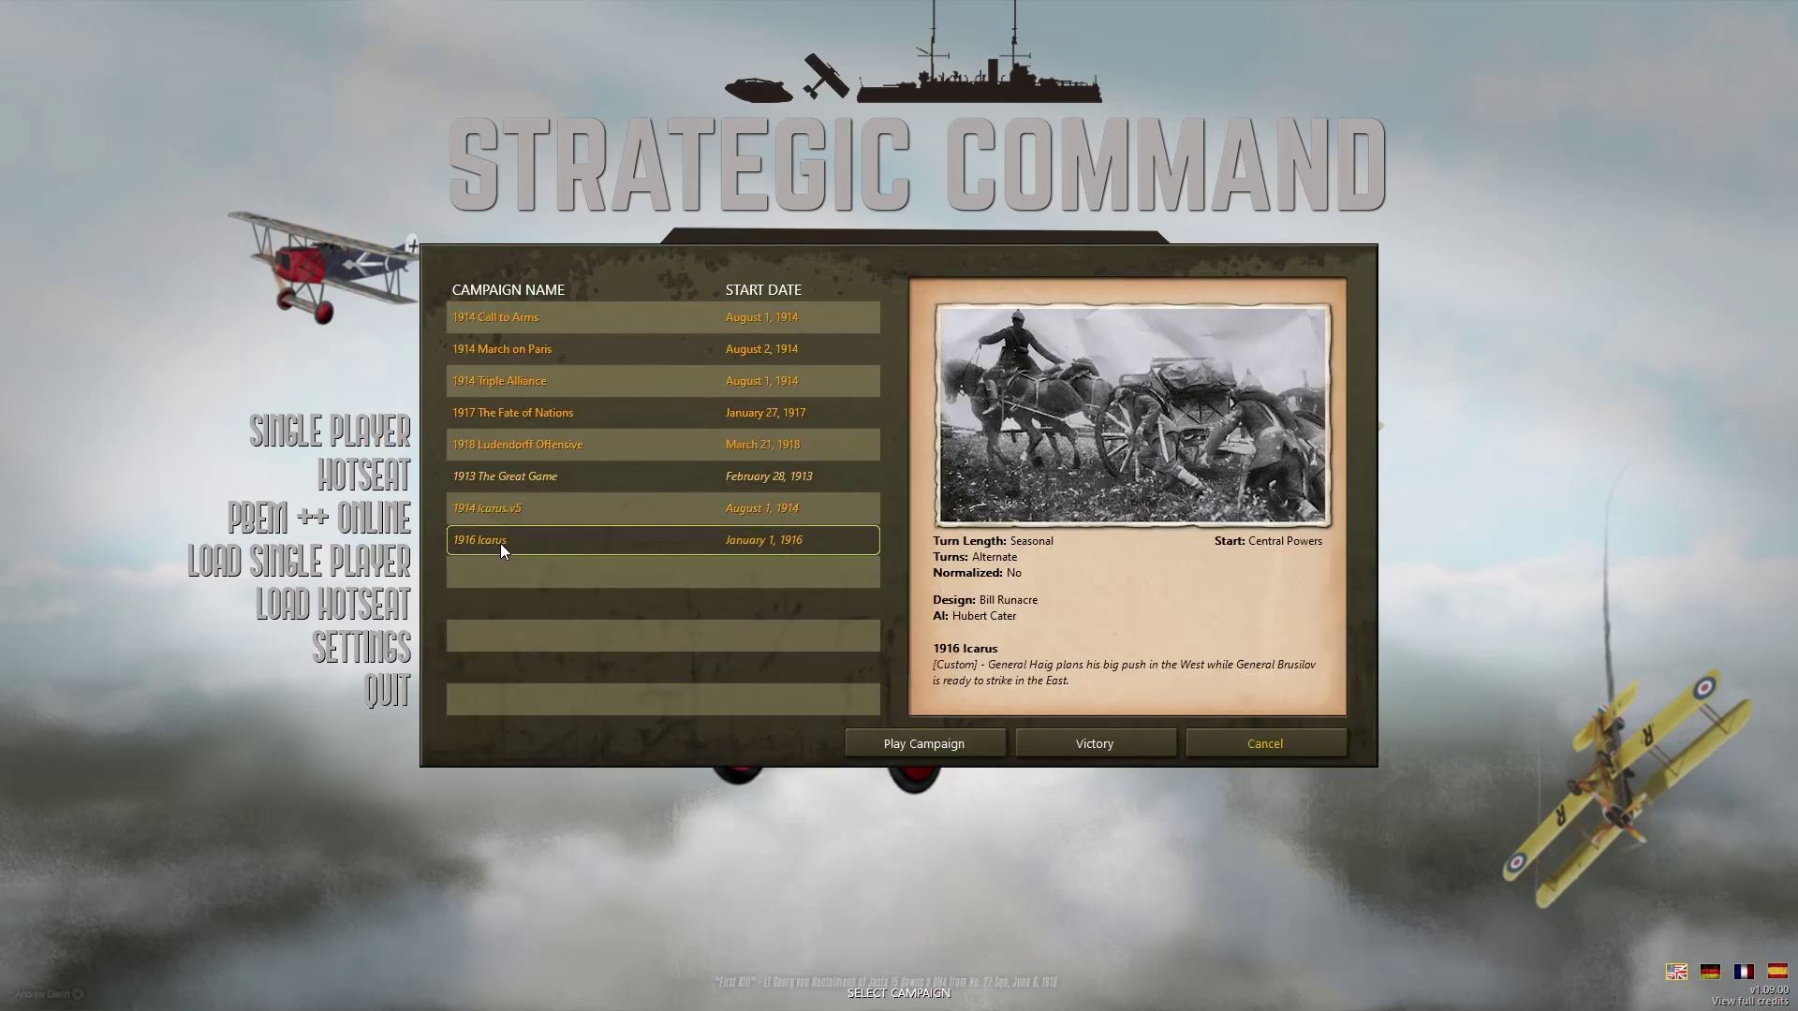
{"action": "left_click", "coordinate": [899, 750]}
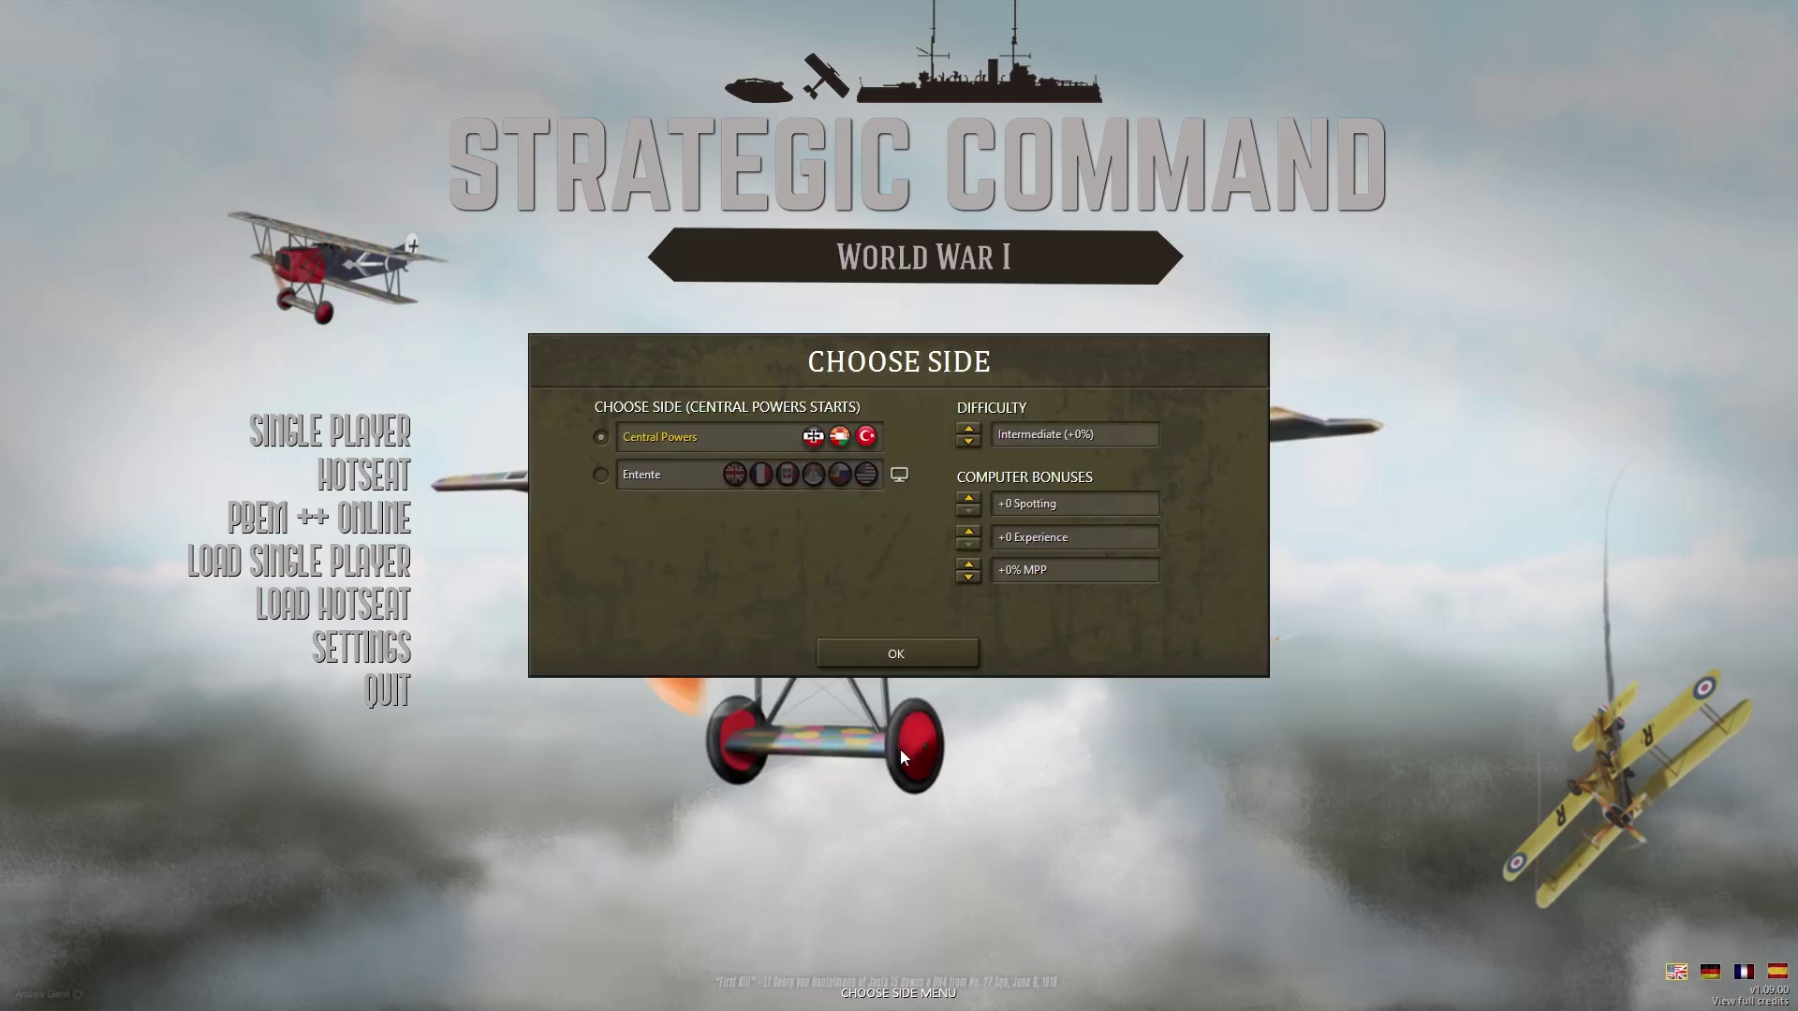
{"action": "left_click", "coordinate": [878, 656]}
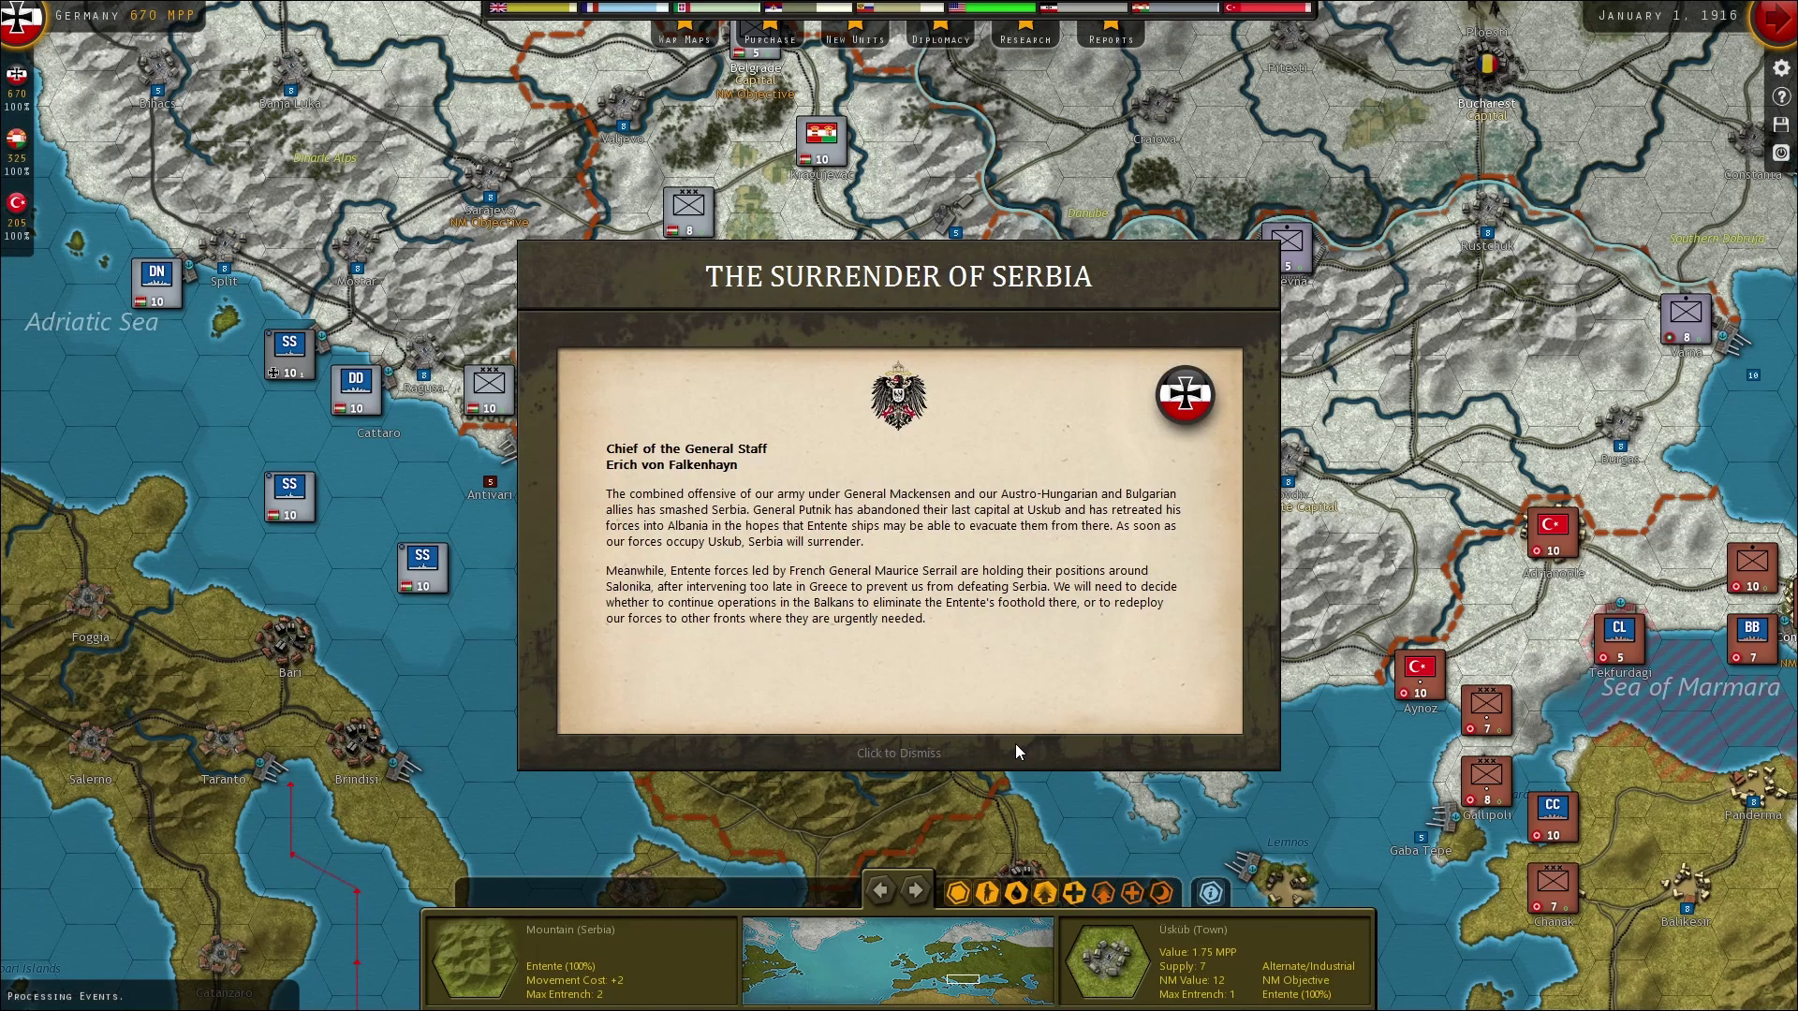
Dismiss the Serbian surrender and Senussi revolt event messages, and close the new units list without placing a unit.
{"action": "left_click", "coordinate": [963, 757]}
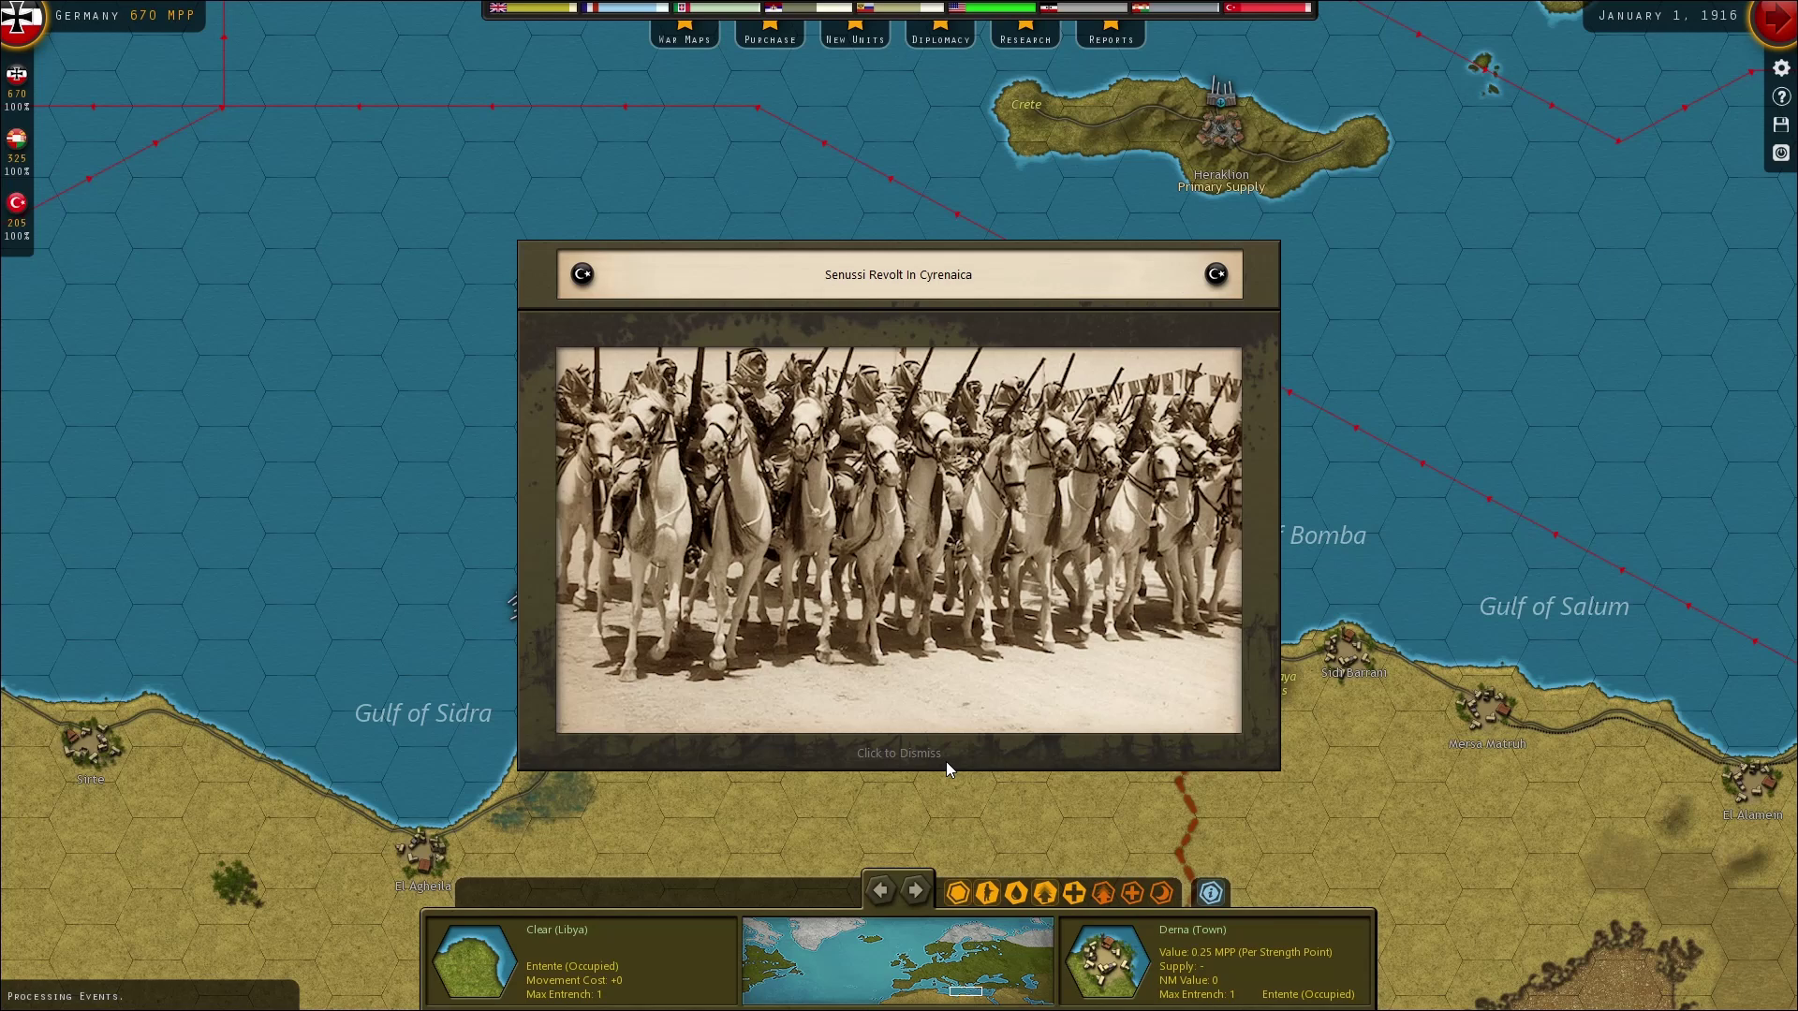
{"action": "left_click", "coordinate": [946, 761]}
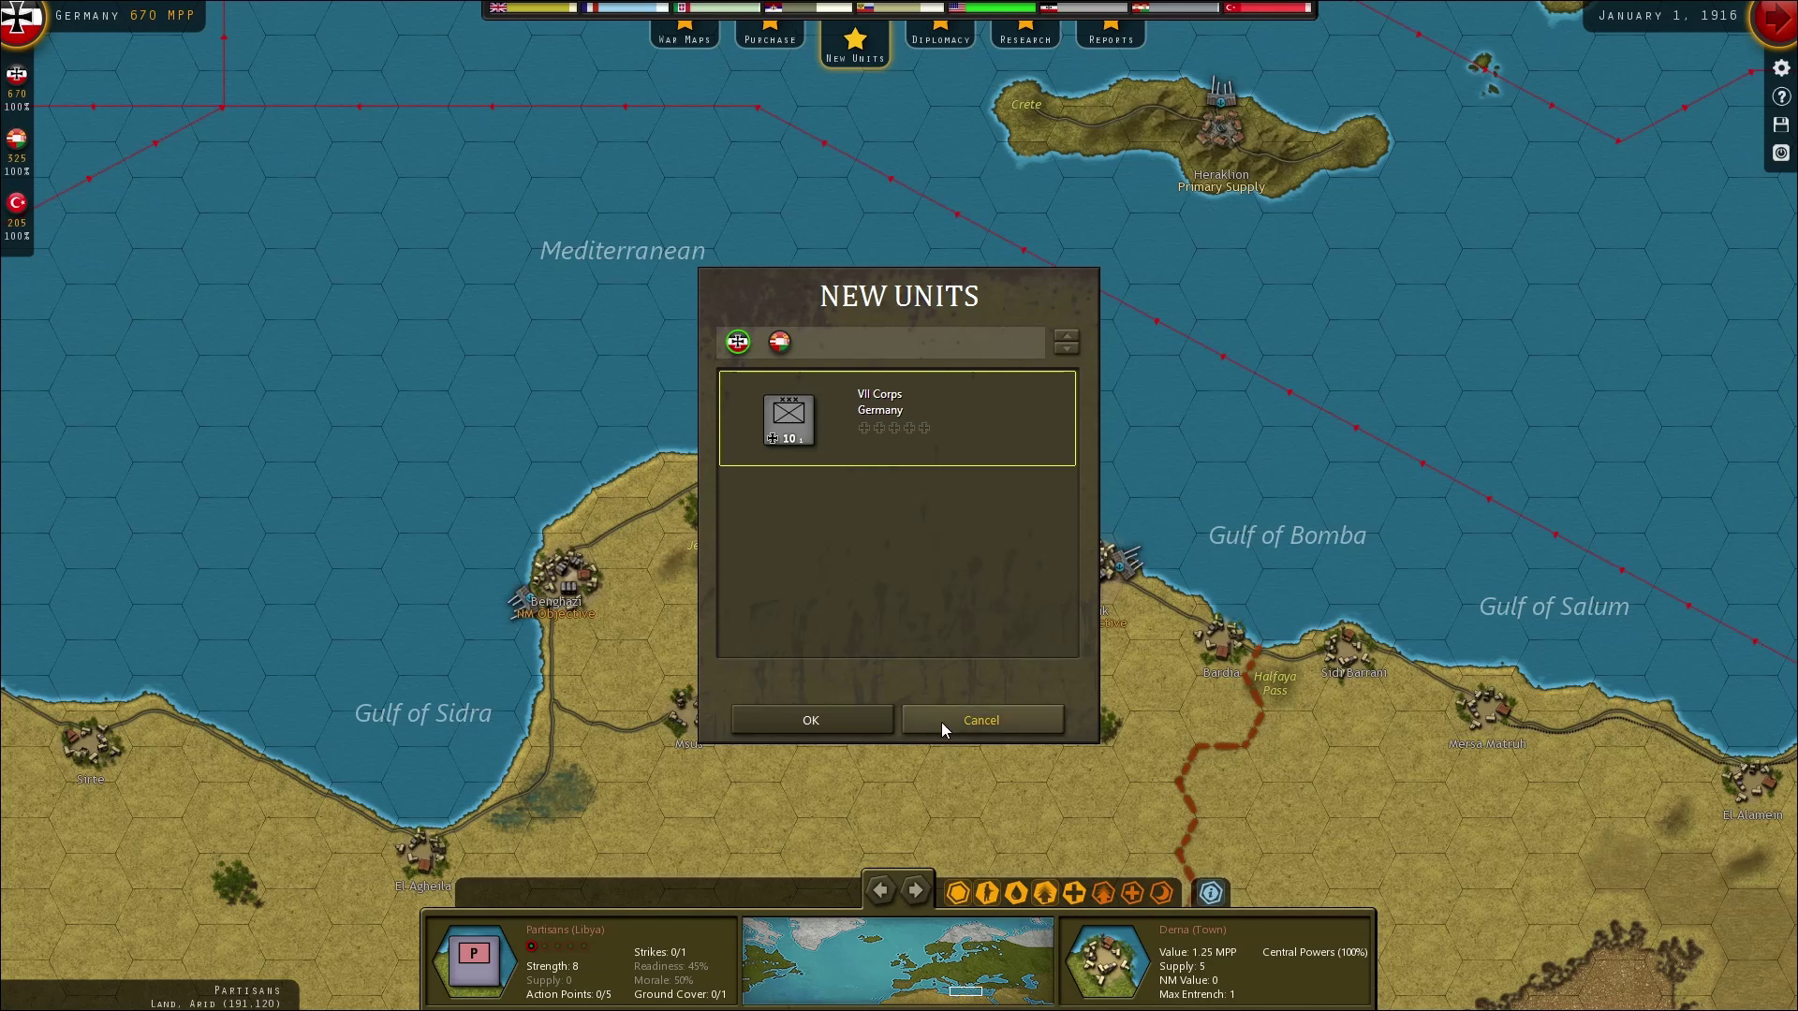
{"action": "left_click", "coordinate": [941, 722]}
Examine the campaign map's starting unit positions from North Africa and Mesopotamia across Russia to the Western Front in France and Belgium.
{"action": "scroll", "coordinate": [944, 721], "scroll_direction": "down", "scroll_amount": 2}
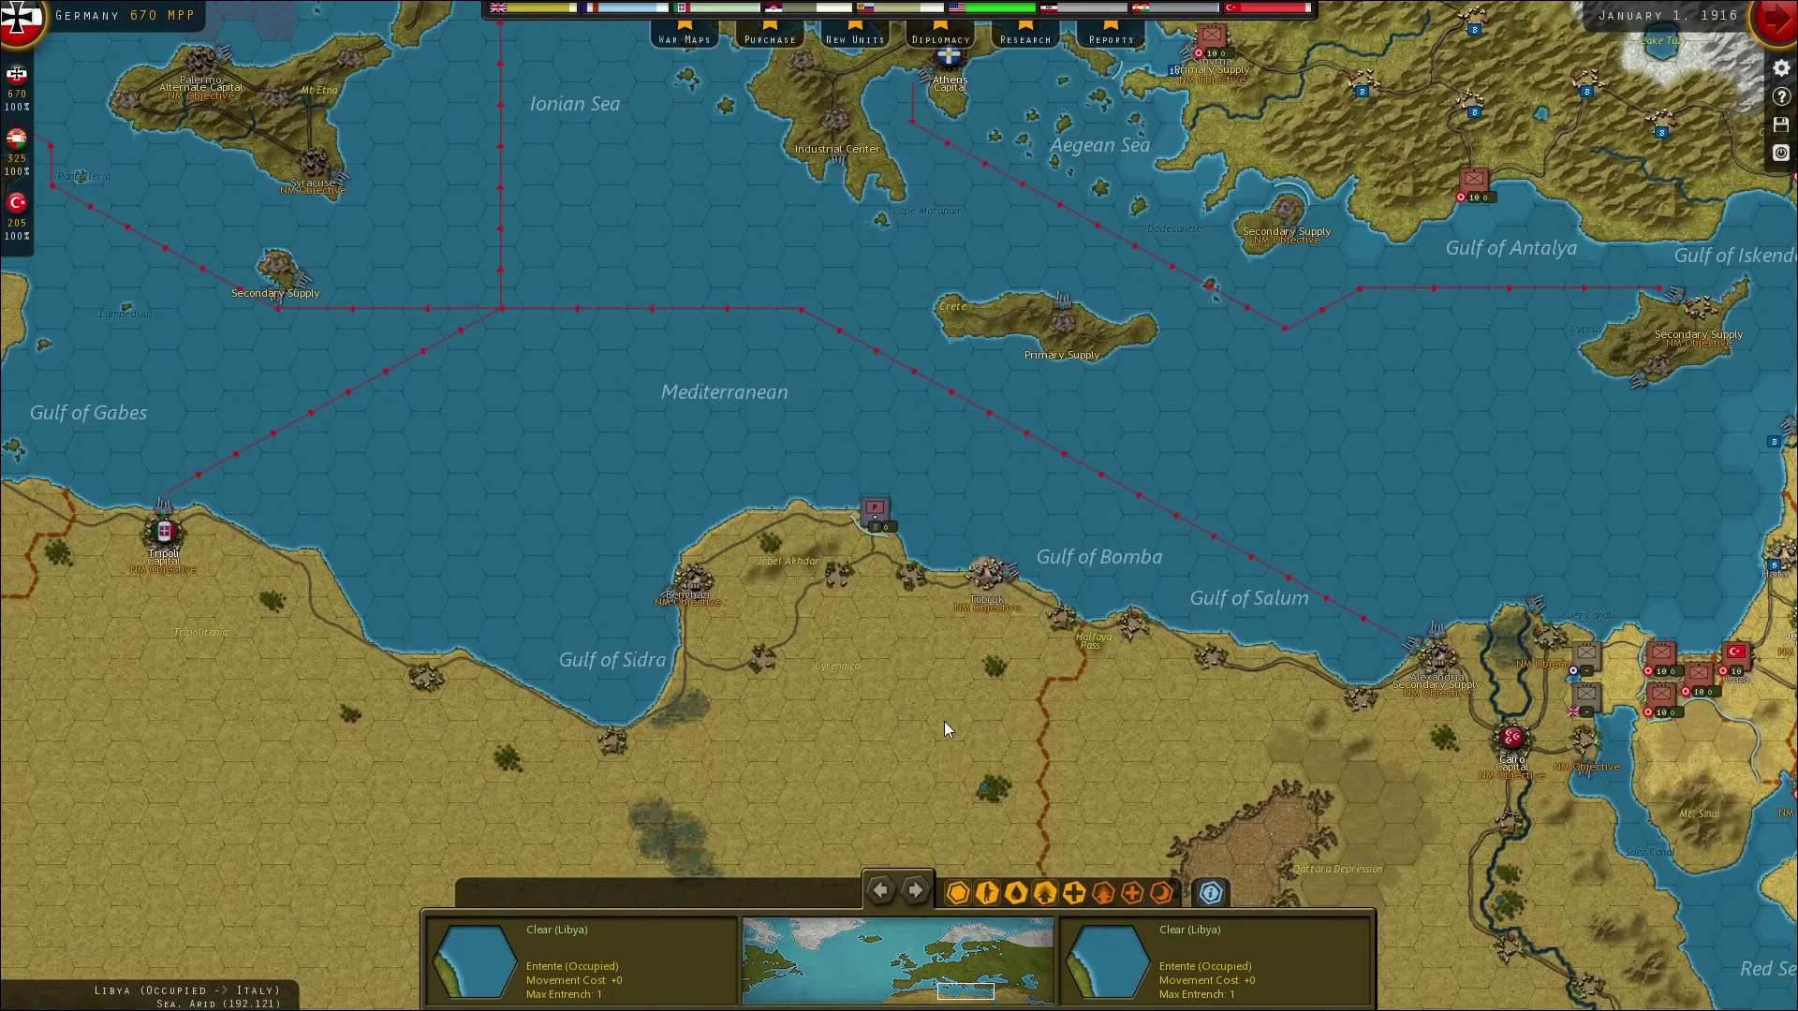
{"action": "mouse_move", "coordinate": [1782, 763]}
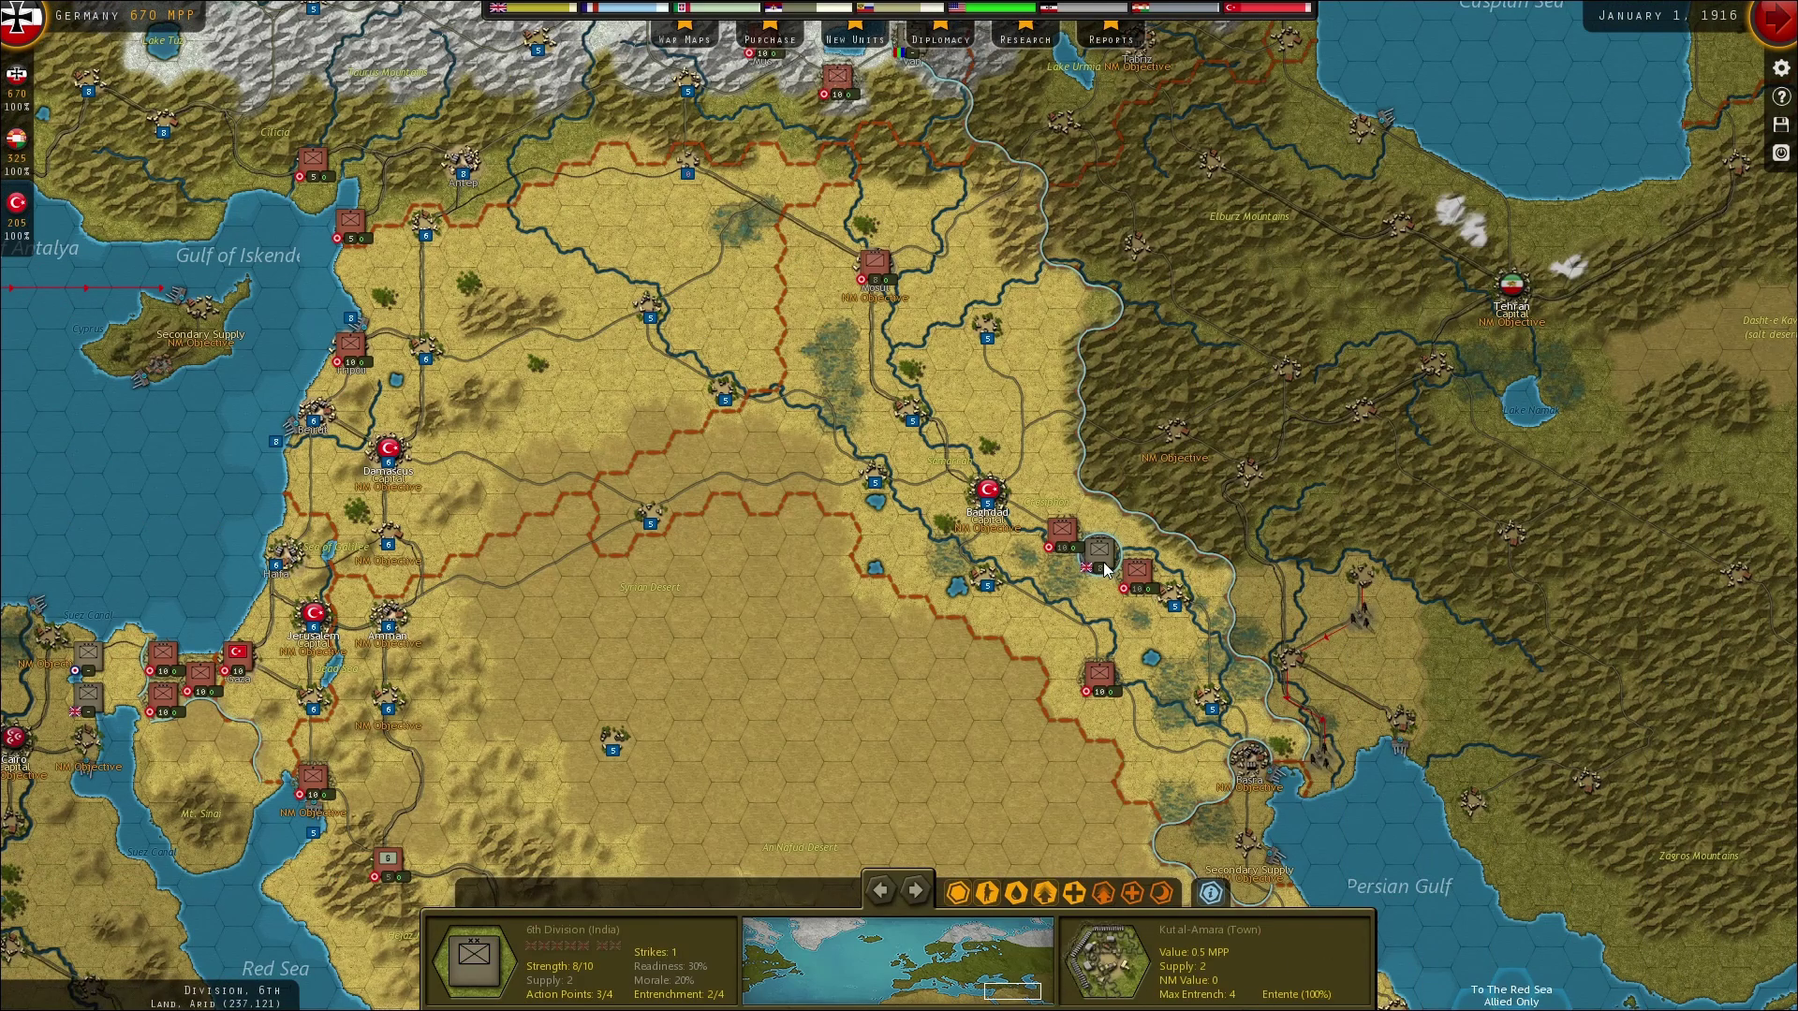
{"action": "scroll", "coordinate": [985, 574], "scroll_direction": "up", "scroll_amount": 2}
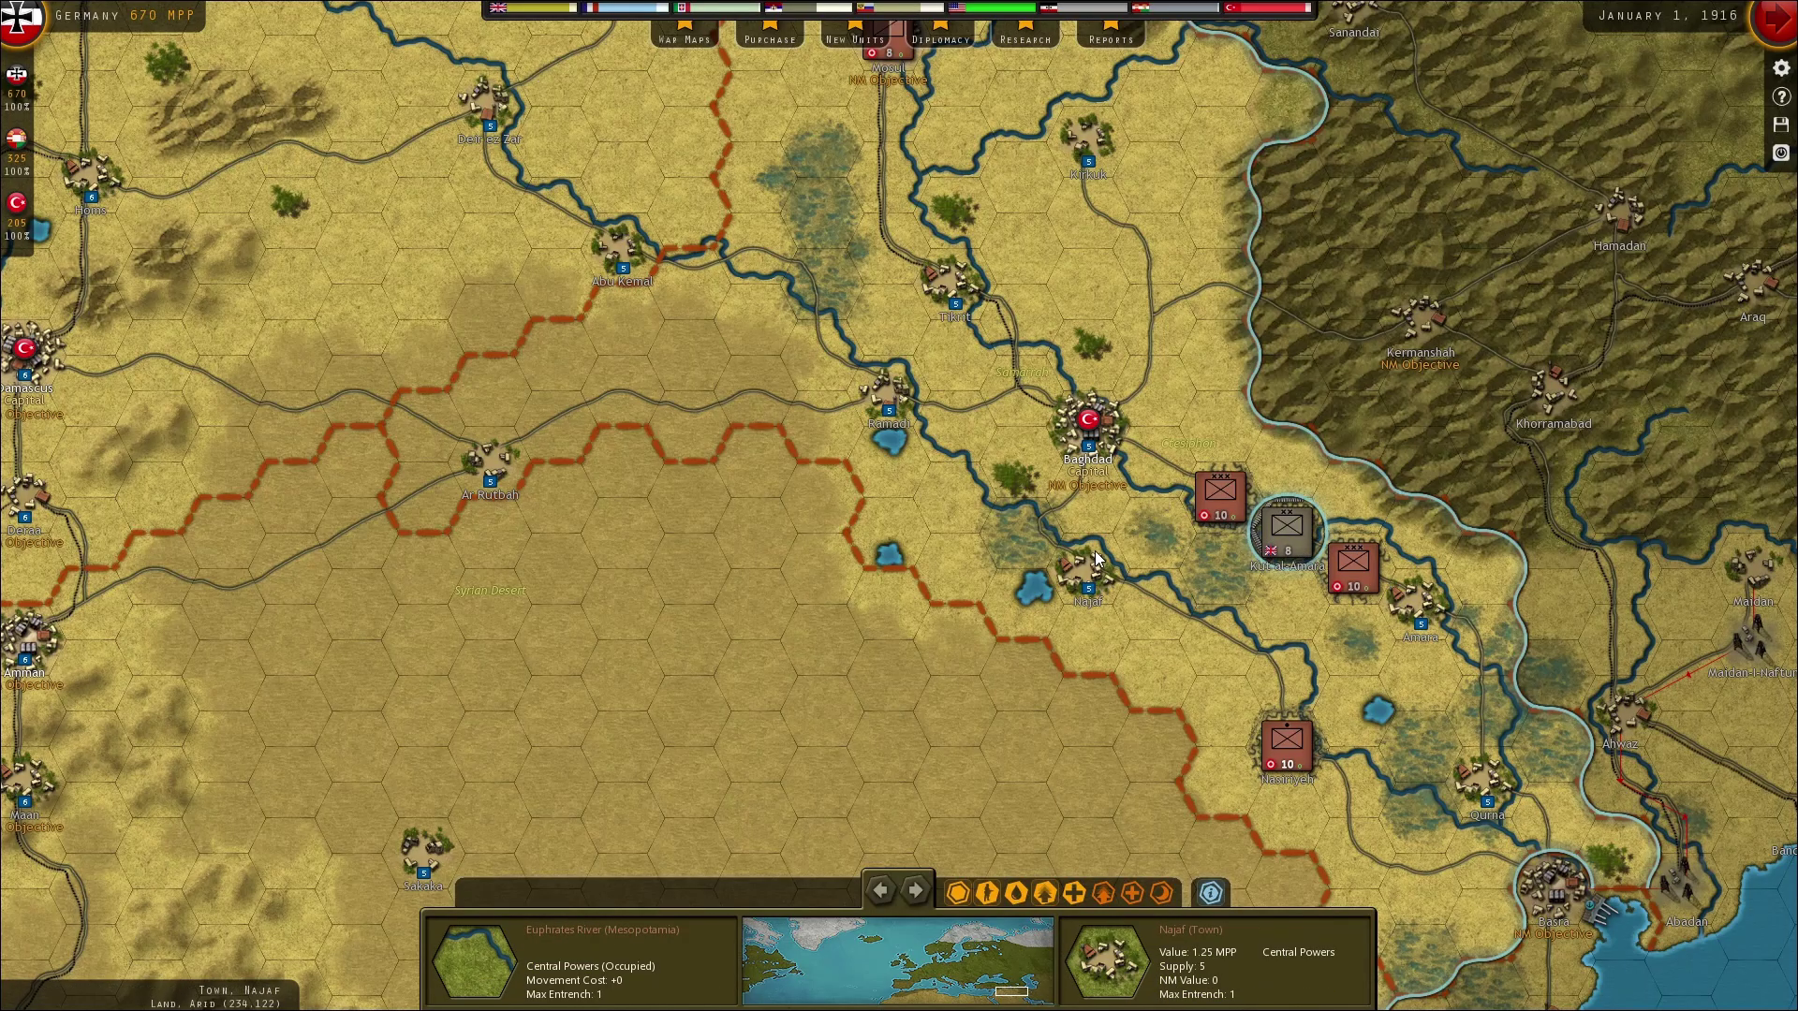
{"action": "scroll", "coordinate": [1098, 559], "scroll_direction": "down", "scroll_amount": 1}
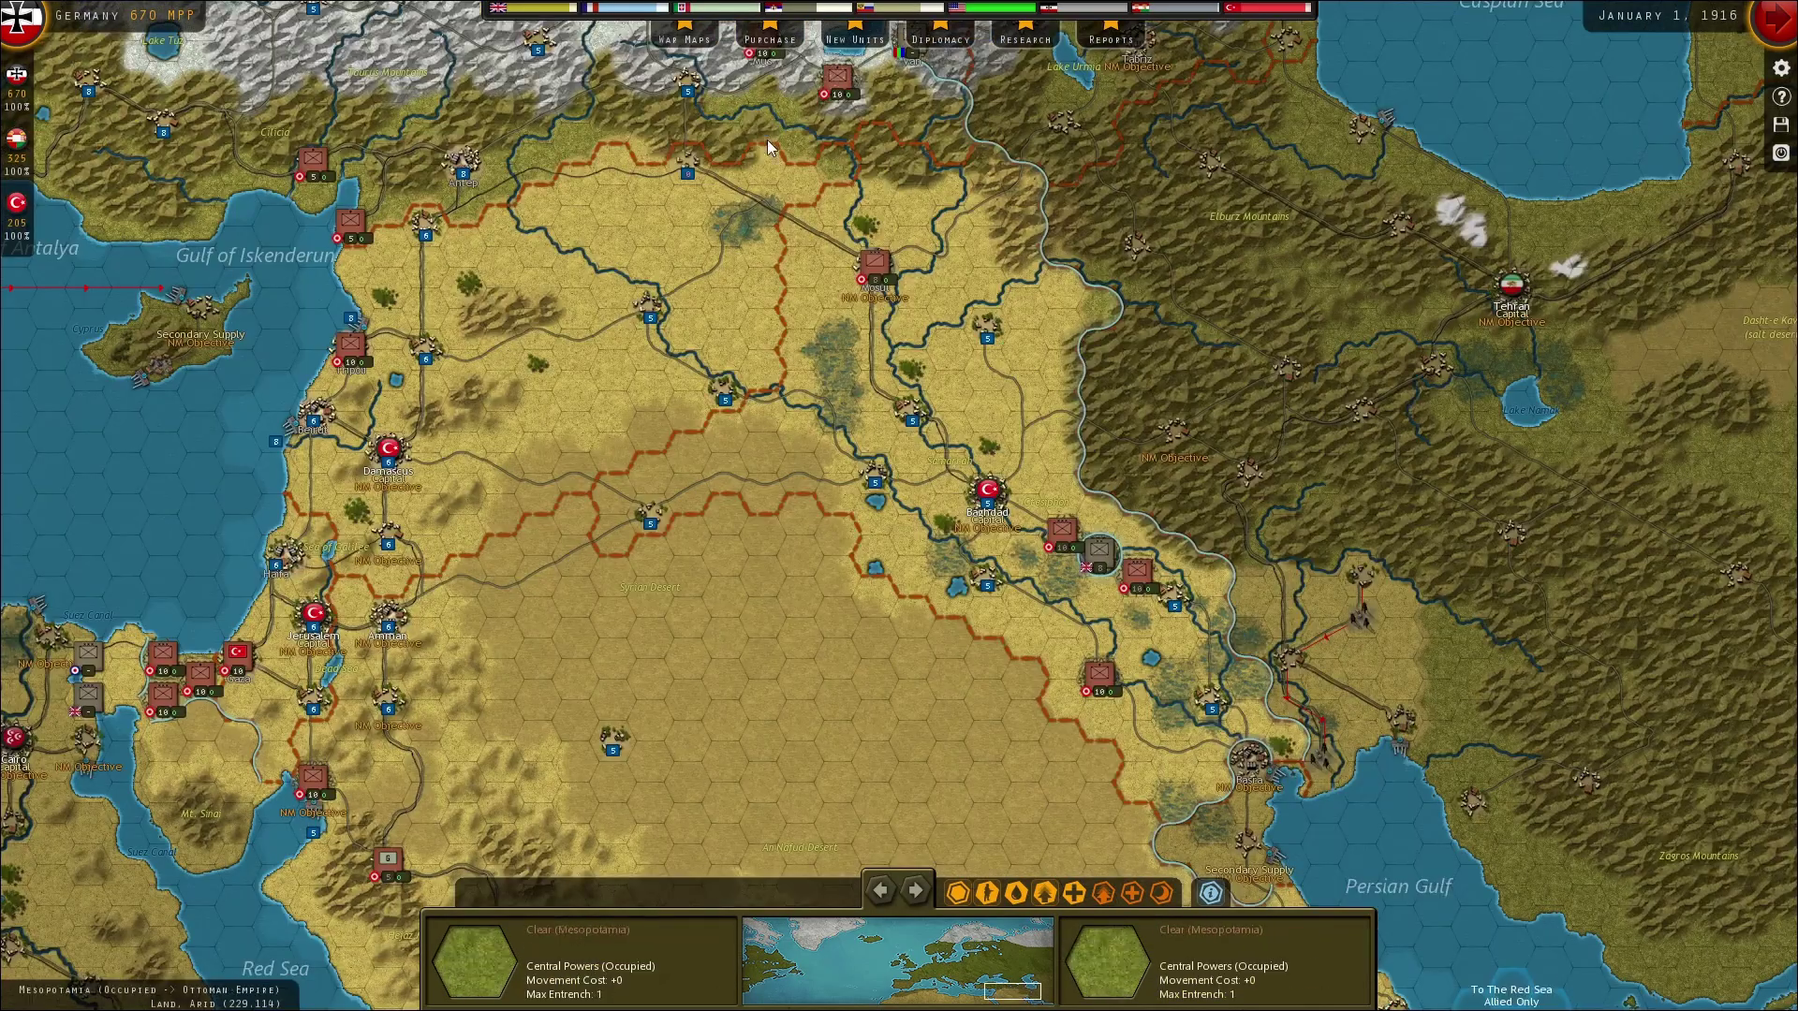
{"action": "scroll", "coordinate": [728, 35], "scroll_direction": "down", "scroll_amount": 1}
{"action": "scroll", "coordinate": [533, 241], "scroll_direction": "up", "scroll_amount": 2}
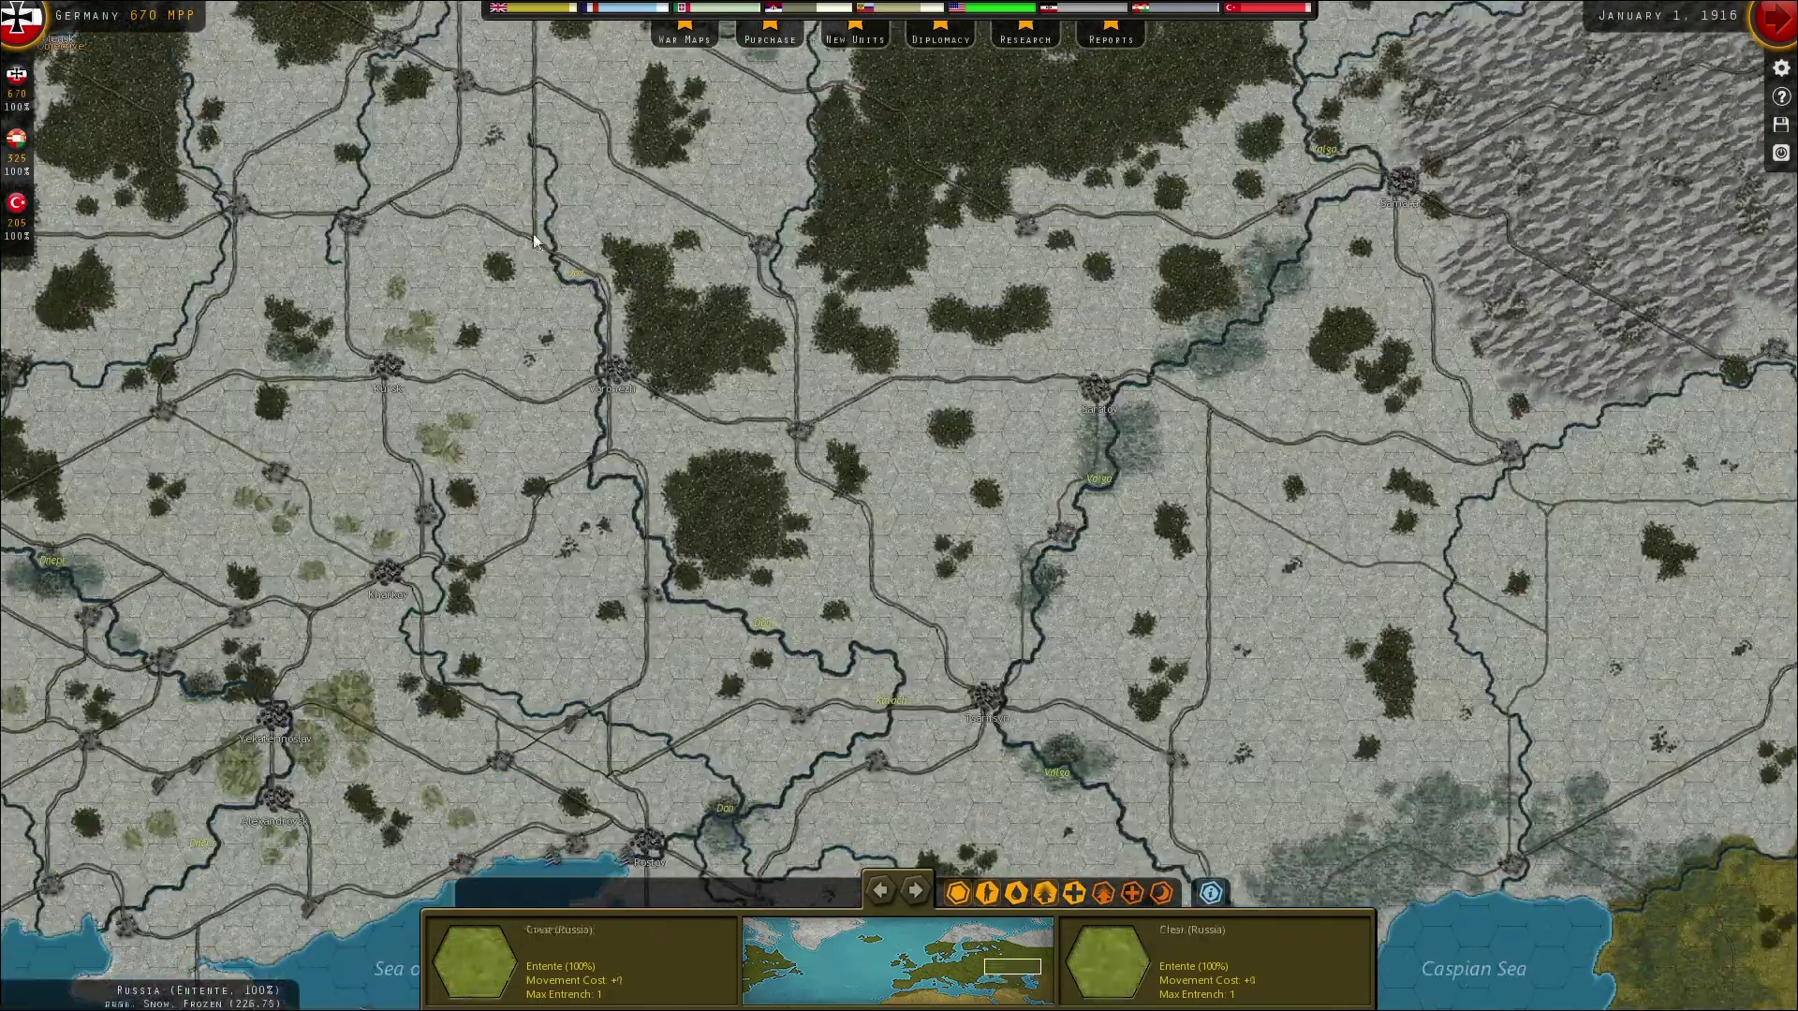
{"action": "mouse_move", "coordinate": [2, 393]}
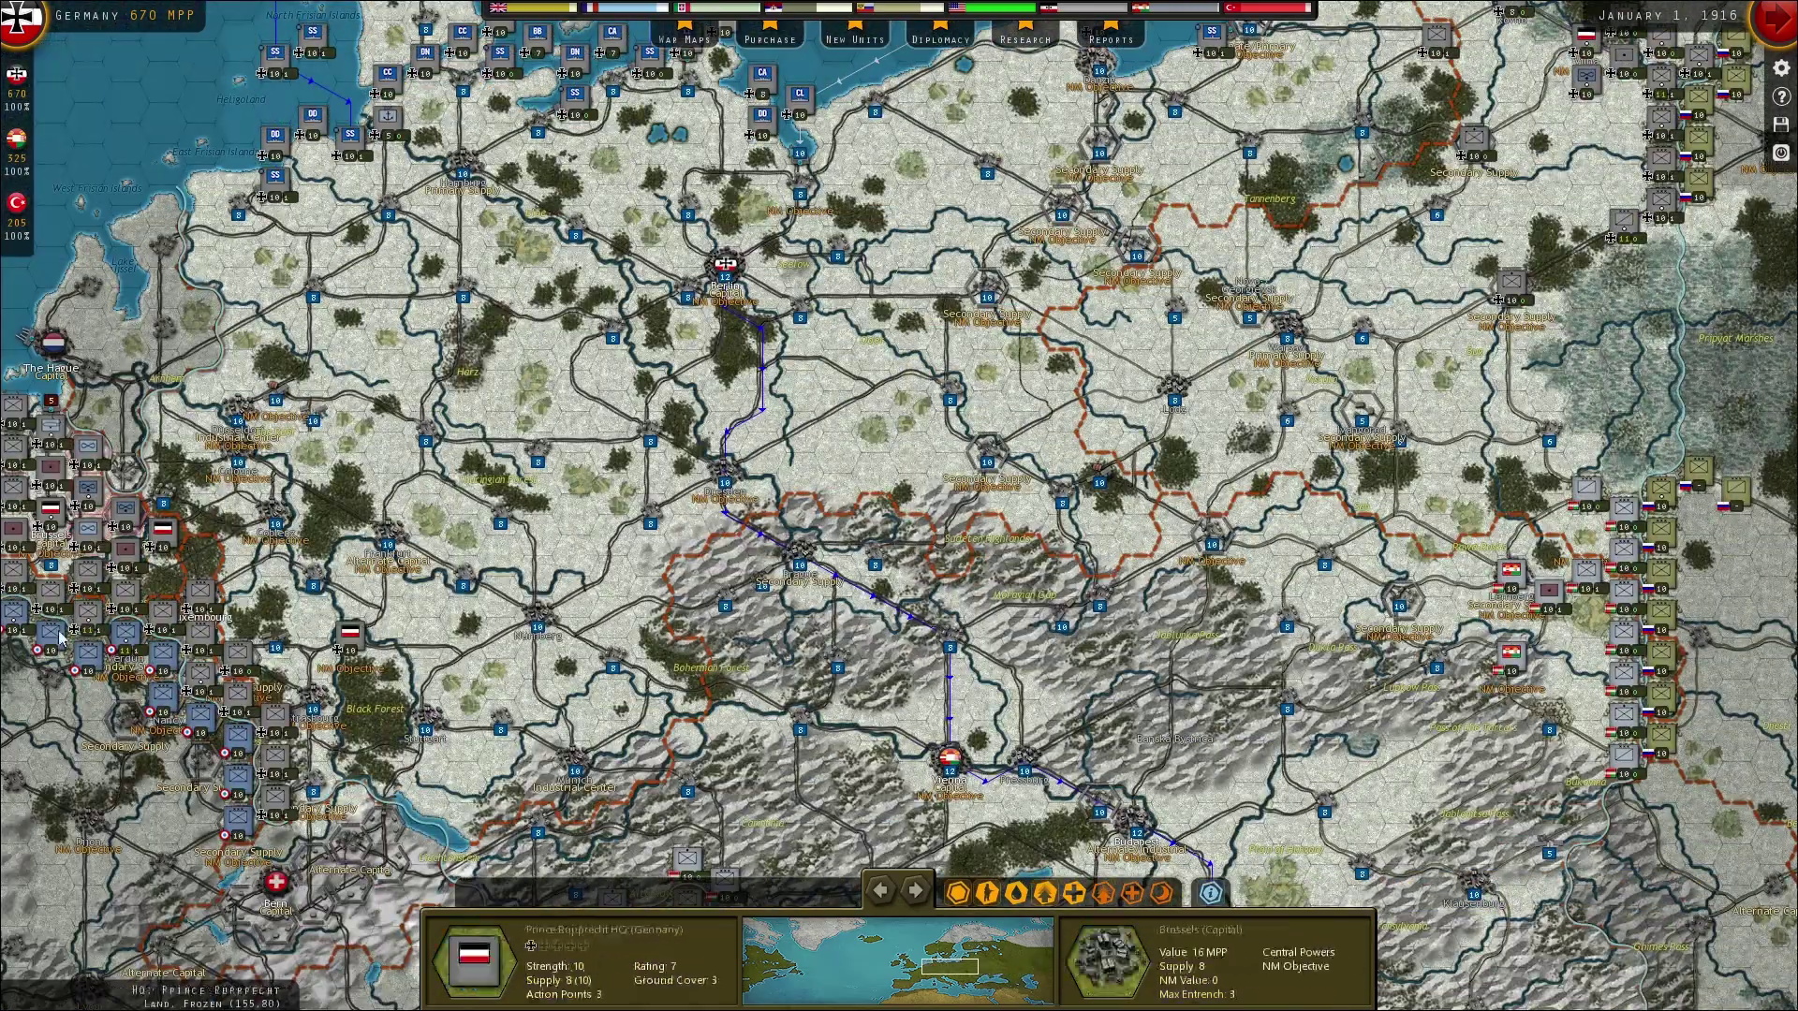
{"action": "scroll", "coordinate": [322, 811], "scroll_direction": "up", "scroll_amount": 1}
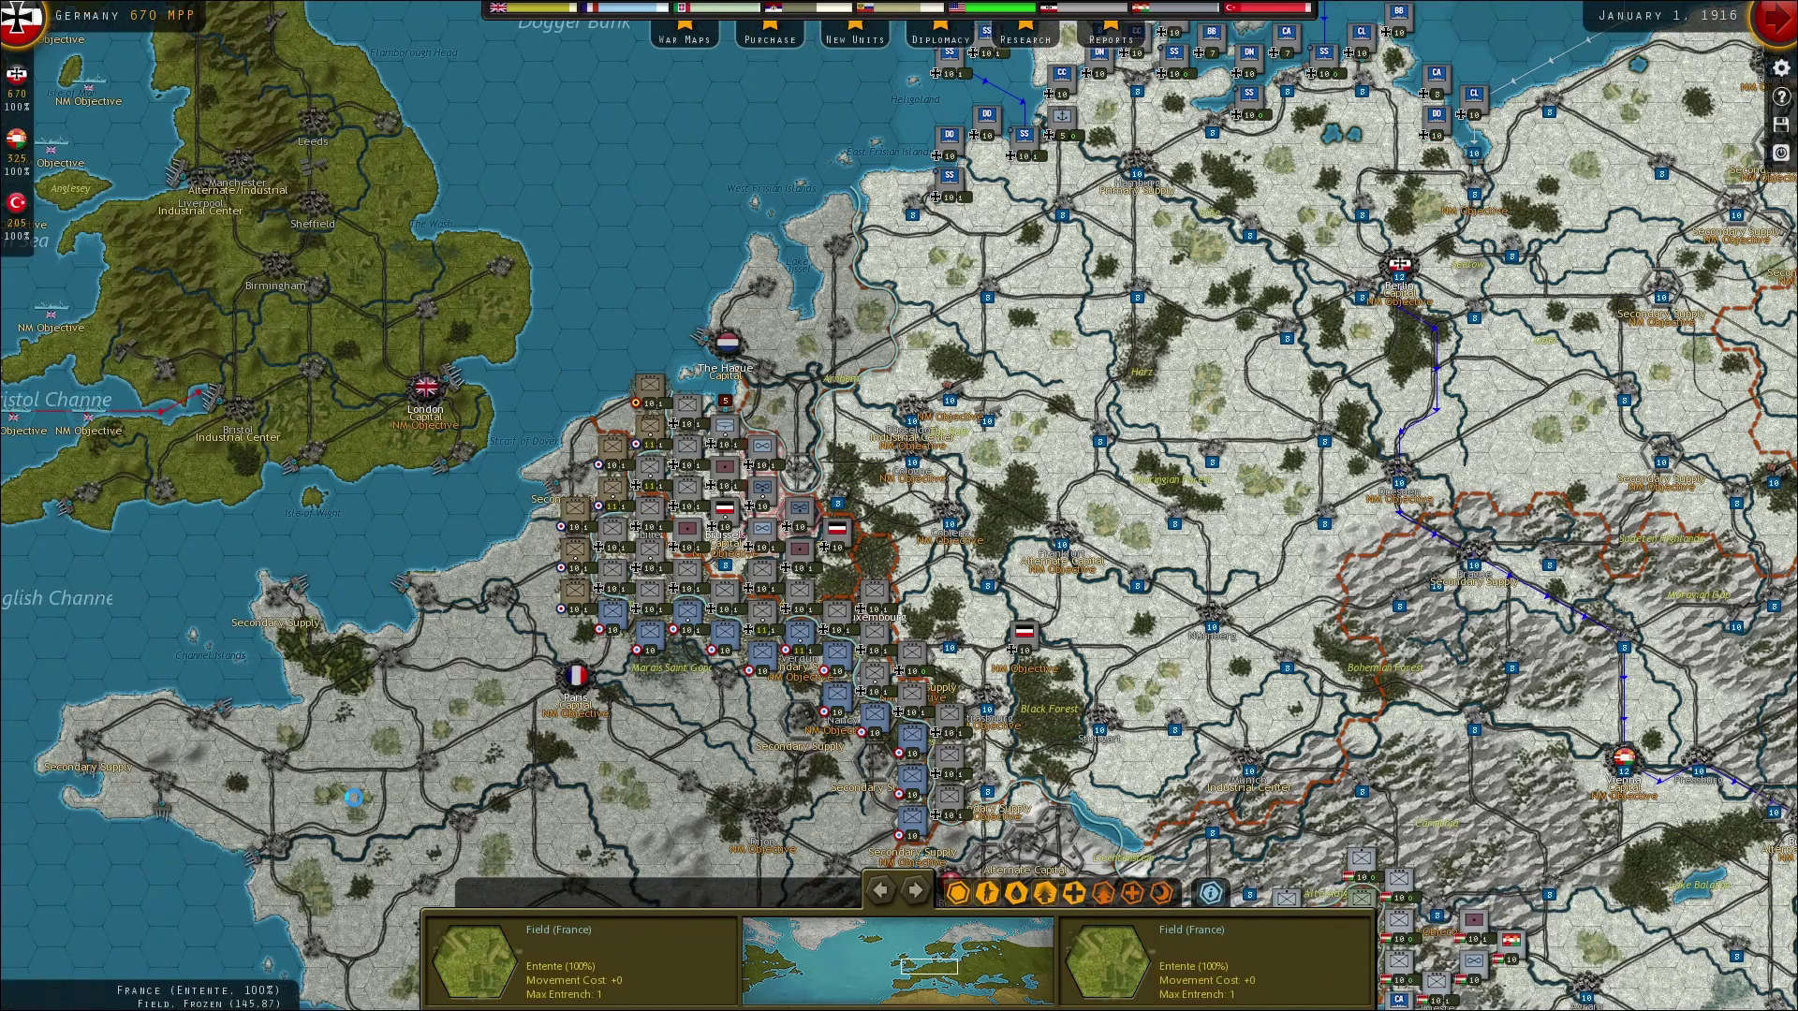
{"action": "scroll", "coordinate": [356, 806], "scroll_direction": "up", "scroll_amount": 1}
{"action": "mouse_move", "coordinate": [2, 778]}
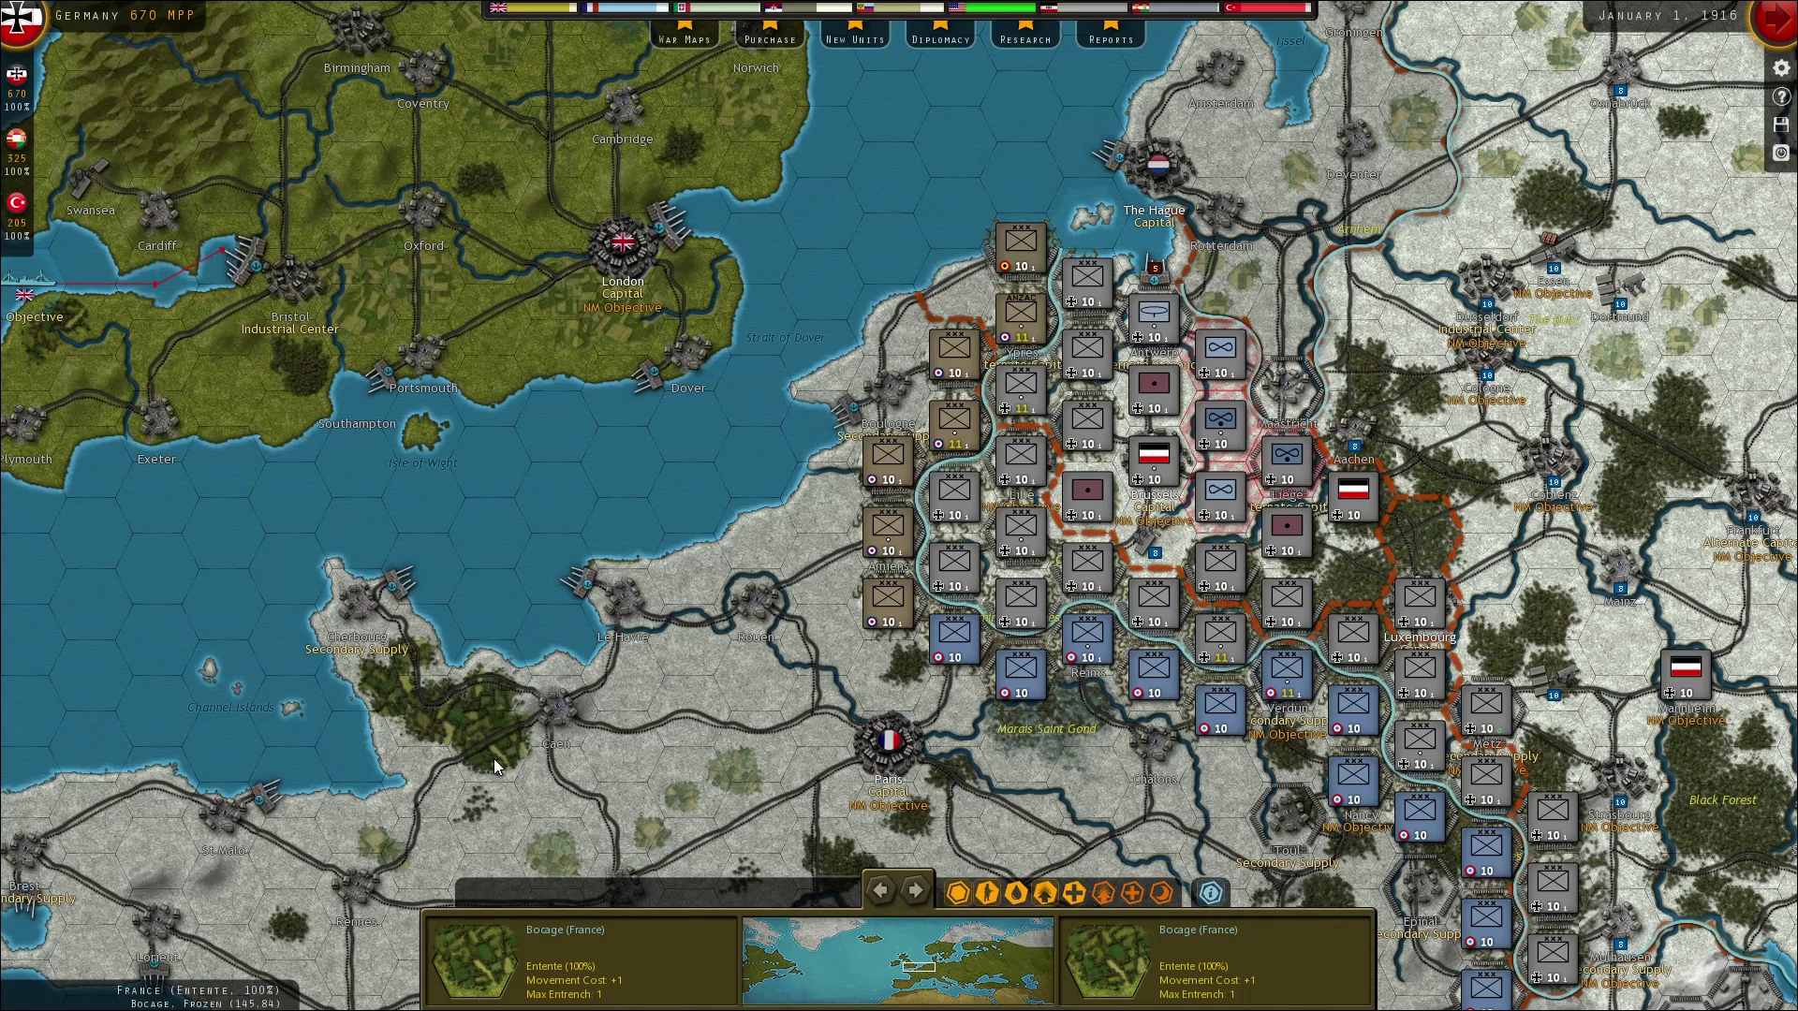
Move the German B97 Destroyer by waypoints north through the Baltic Sea to the Gulf of Bothnia entrance, just north of the island cluster.
{"action": "scroll", "coordinate": [492, 759], "scroll_direction": "down", "scroll_amount": 1}
{"action": "scroll", "coordinate": [493, 758], "scroll_direction": "down", "scroll_amount": 1}
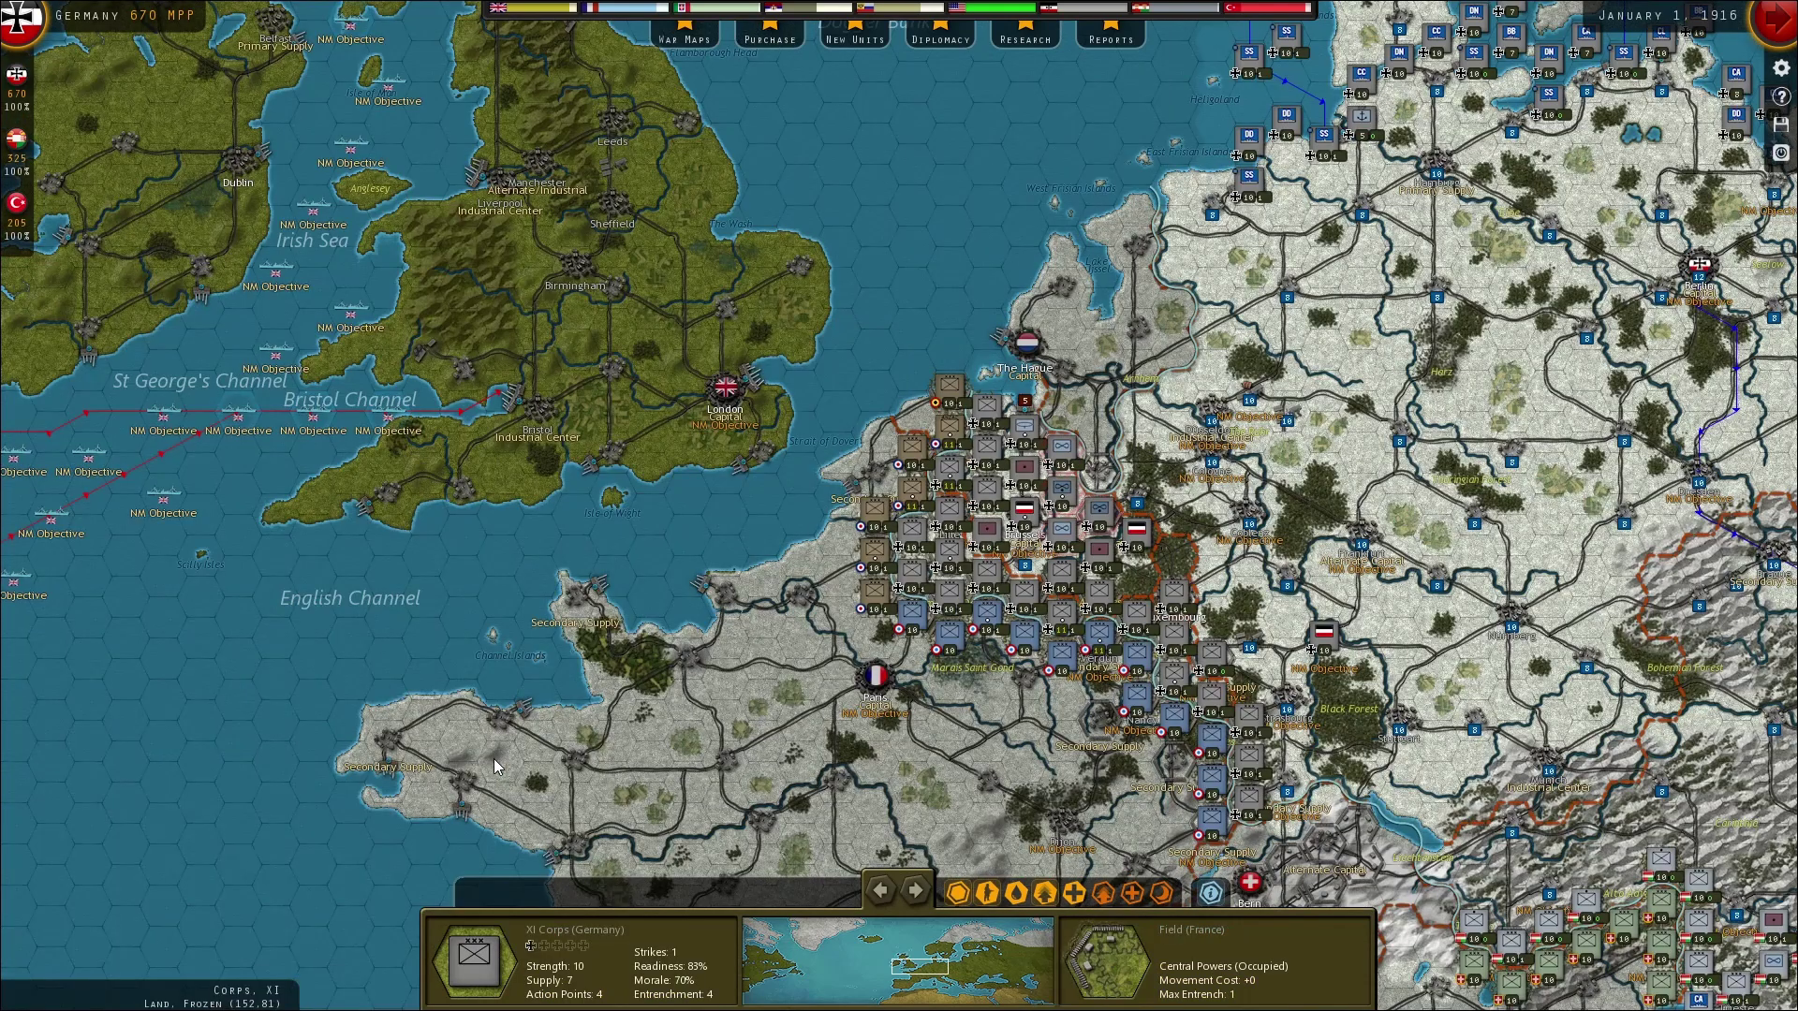
{"action": "scroll", "coordinate": [493, 759], "scroll_direction": "down", "scroll_amount": 1}
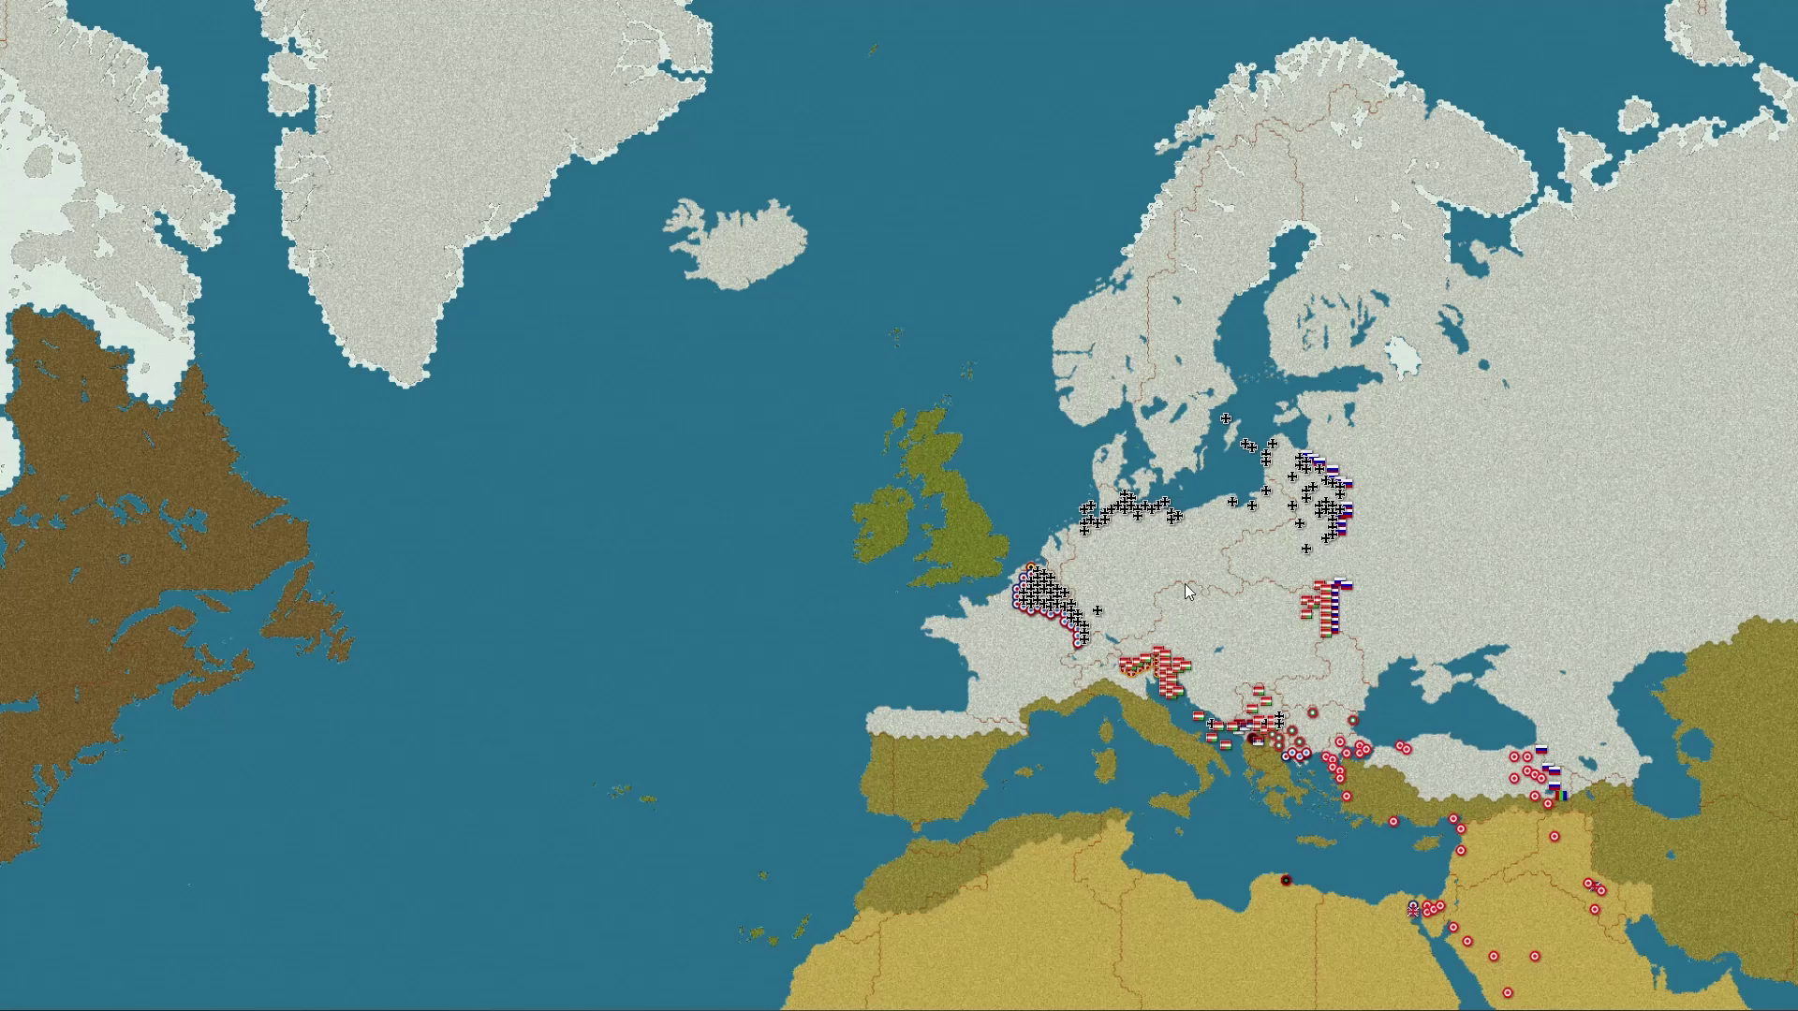
{"action": "scroll", "coordinate": [1261, 507], "scroll_direction": "up", "scroll_amount": 1}
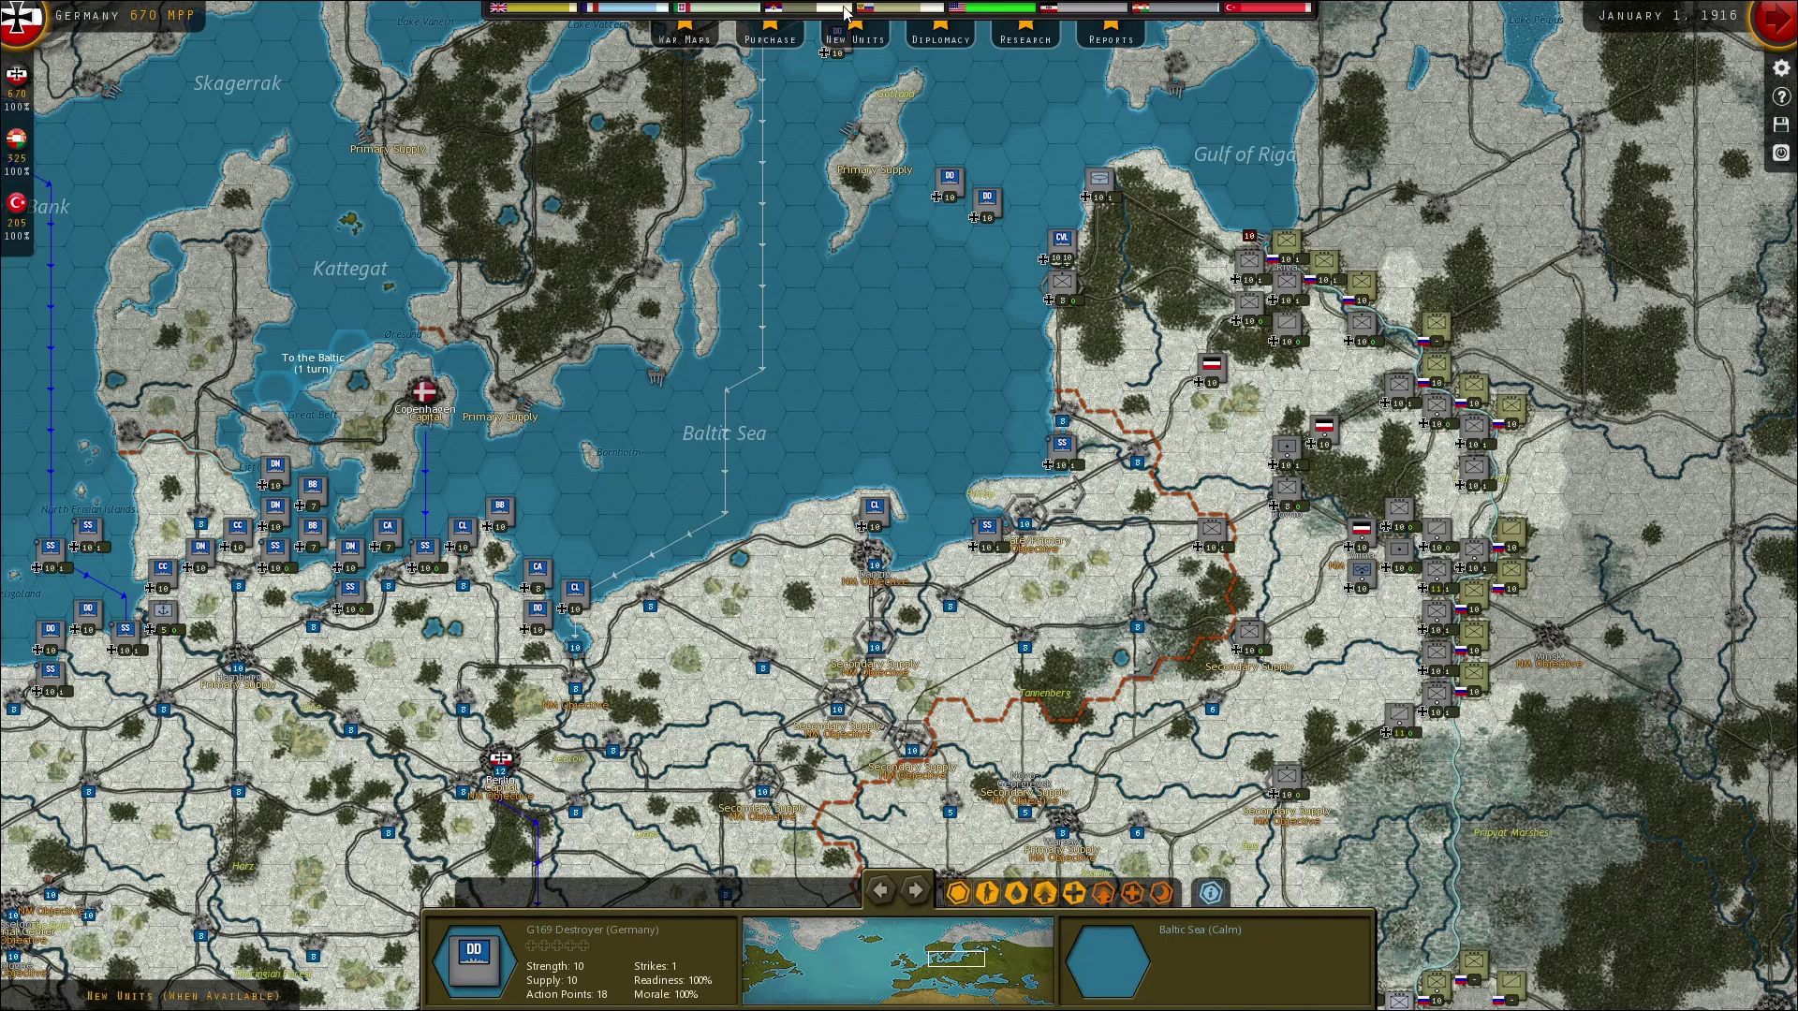
{"action": "left_click", "coordinate": [987, 201]}
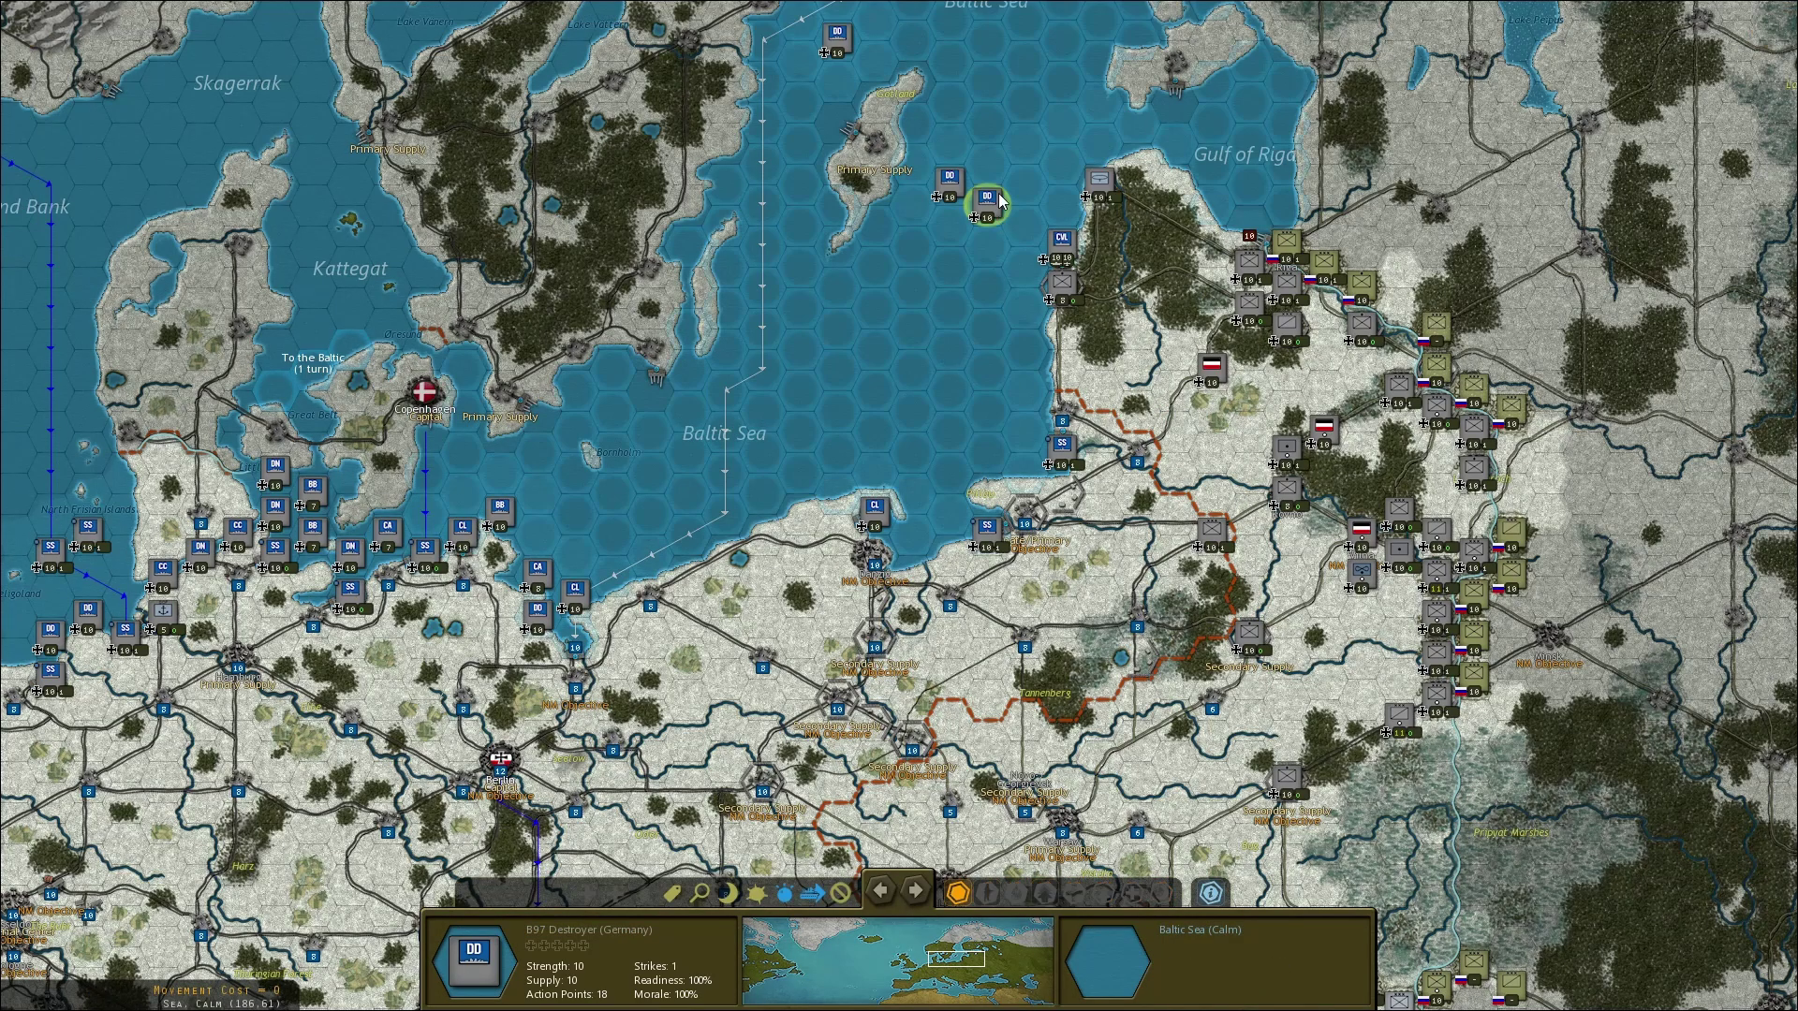
{"action": "mouse_move", "coordinate": [1006, 4]}
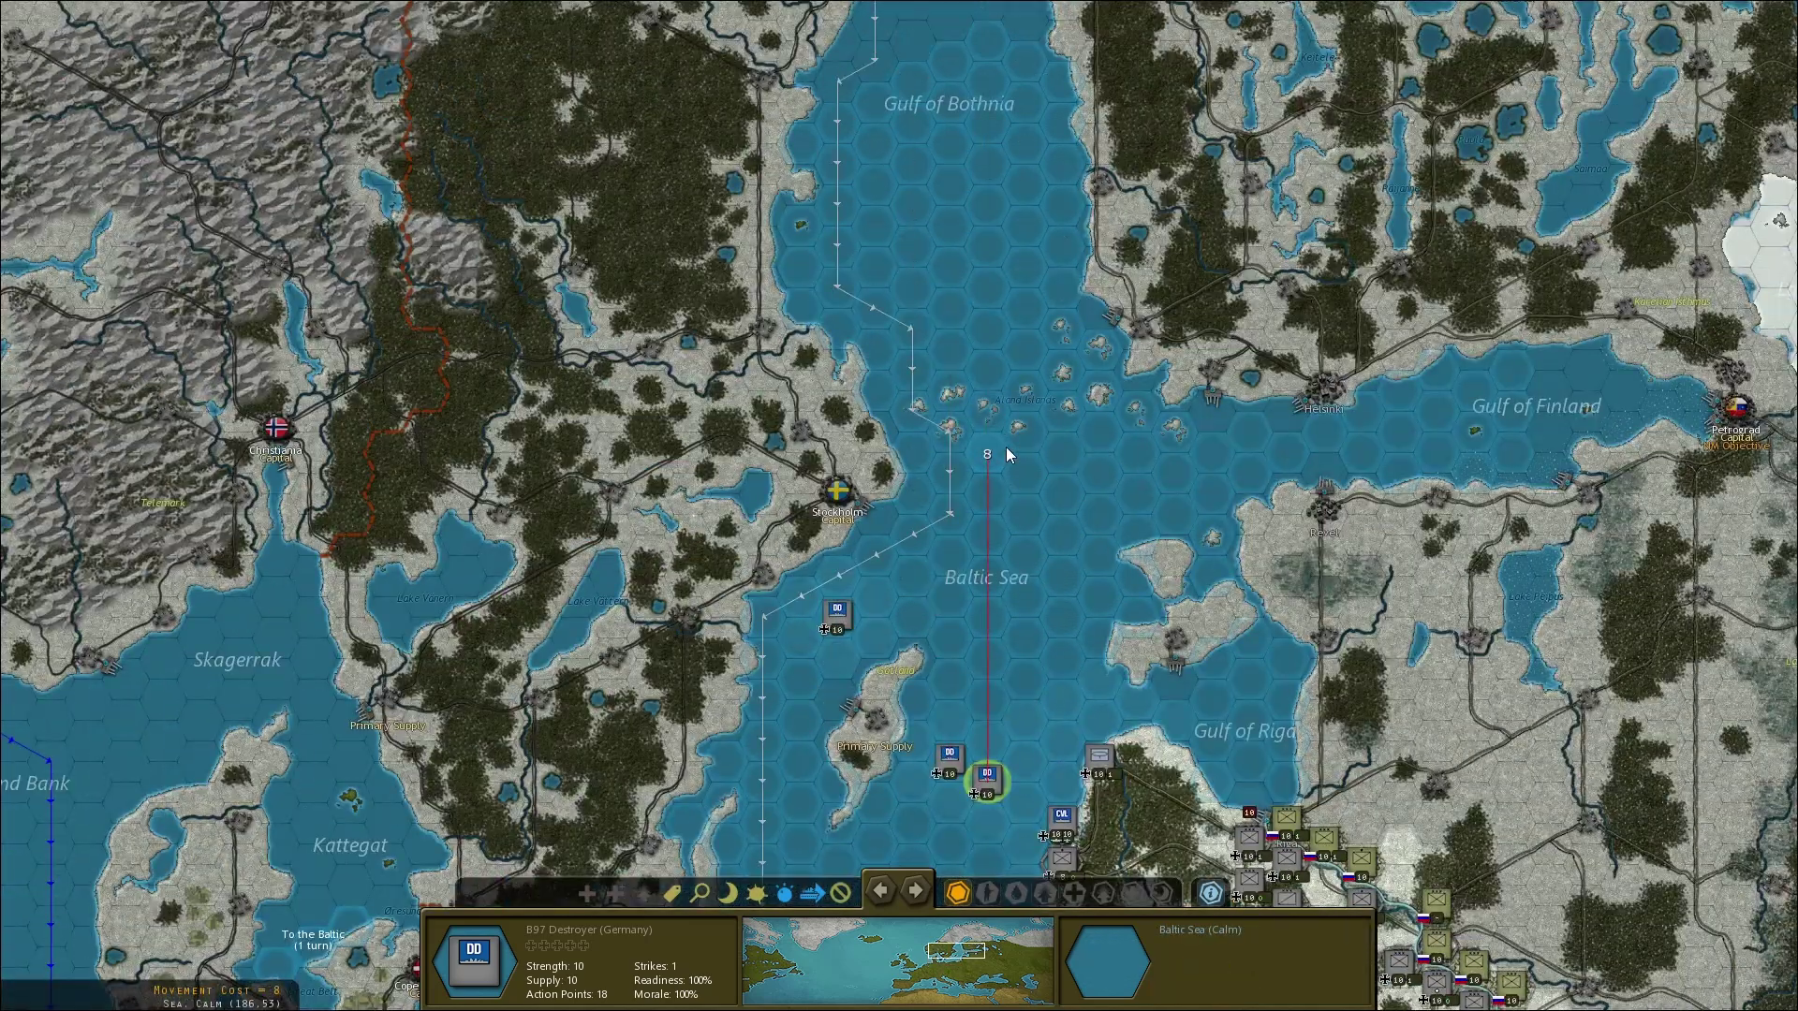
{"action": "left_click", "coordinate": [1008, 447]}
{"action": "left_click", "coordinate": [1103, 473]}
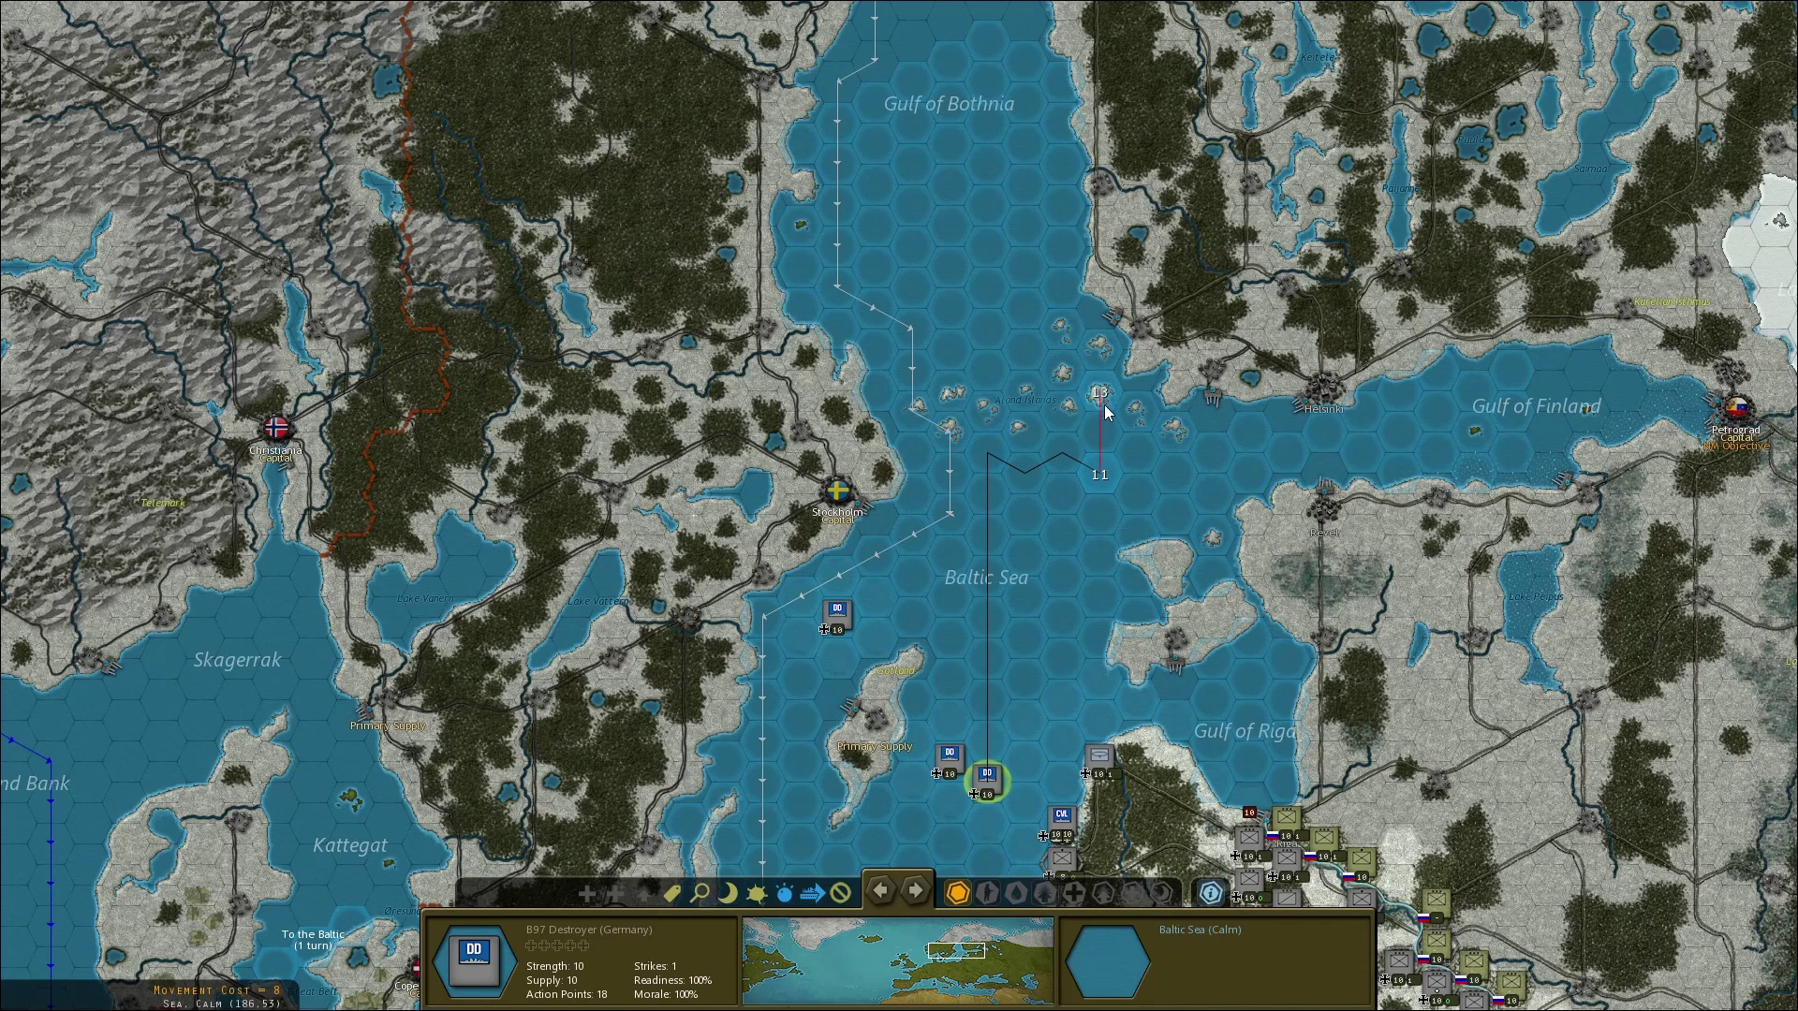
{"action": "left_click", "coordinate": [1104, 405]}
{"action": "left_click", "coordinate": [1027, 356]}
{"action": "right_click", "coordinate": [1155, 284]}
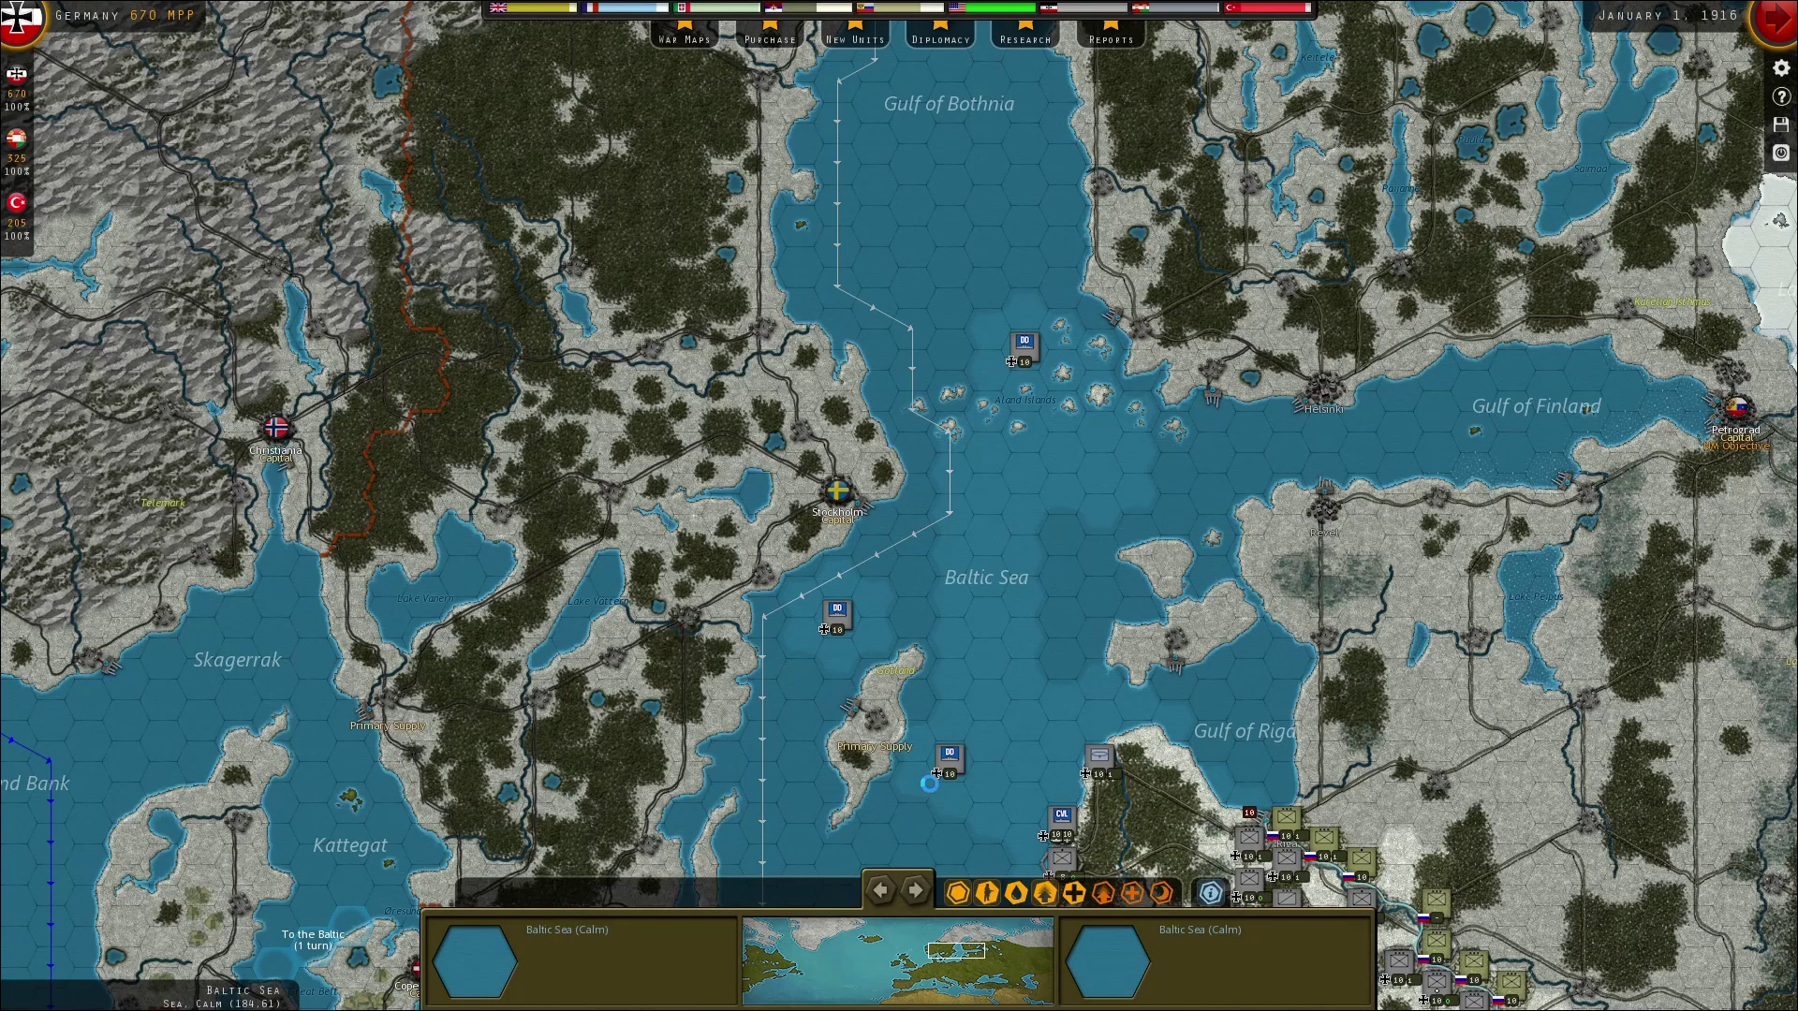
{"action": "scroll", "coordinate": [930, 784], "scroll_direction": "down", "scroll_amount": 2}
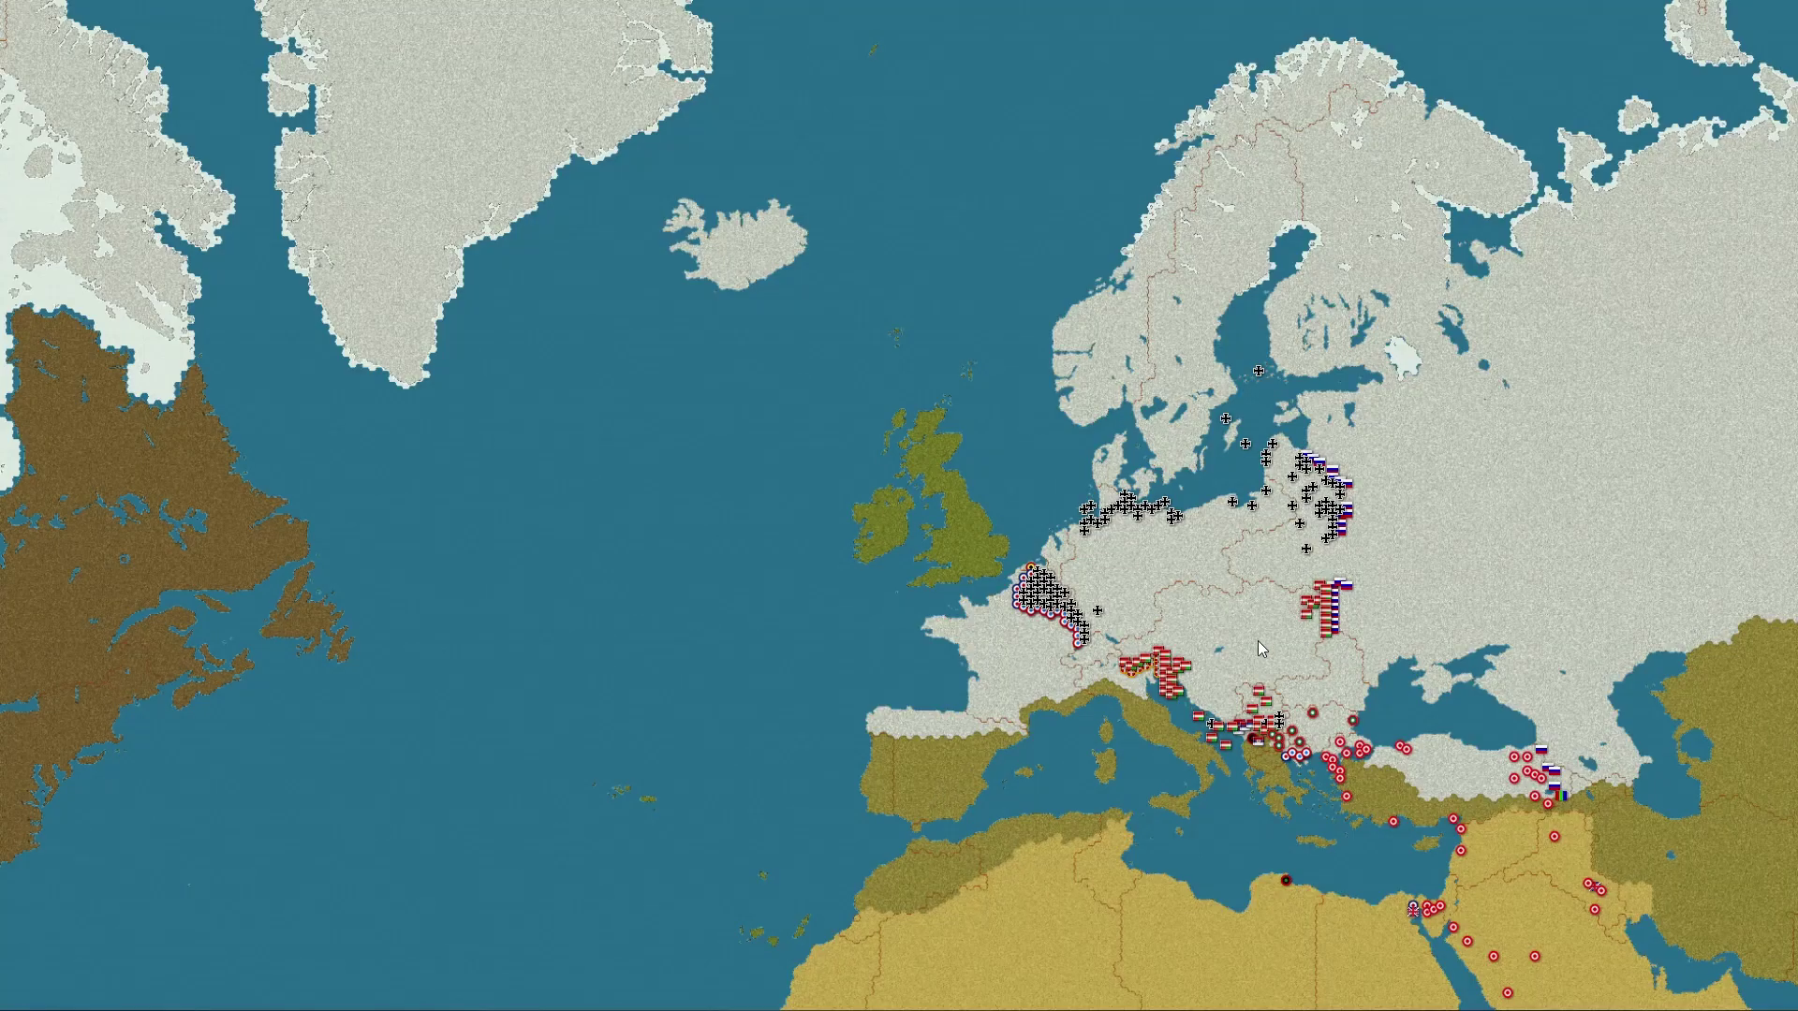